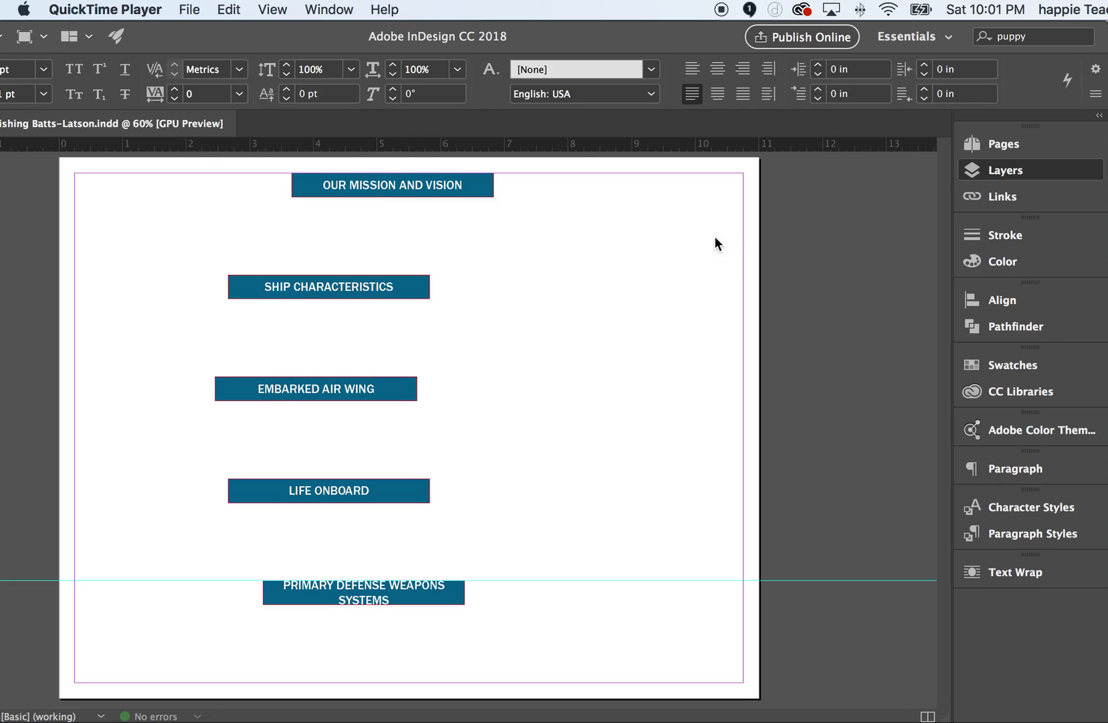
# On the images and graphics layer, draw an empty rectangular frame about 2.4 by 1.5 in, right of the Our Mission and Vision heading.
pyautogui.click(1007, 174)
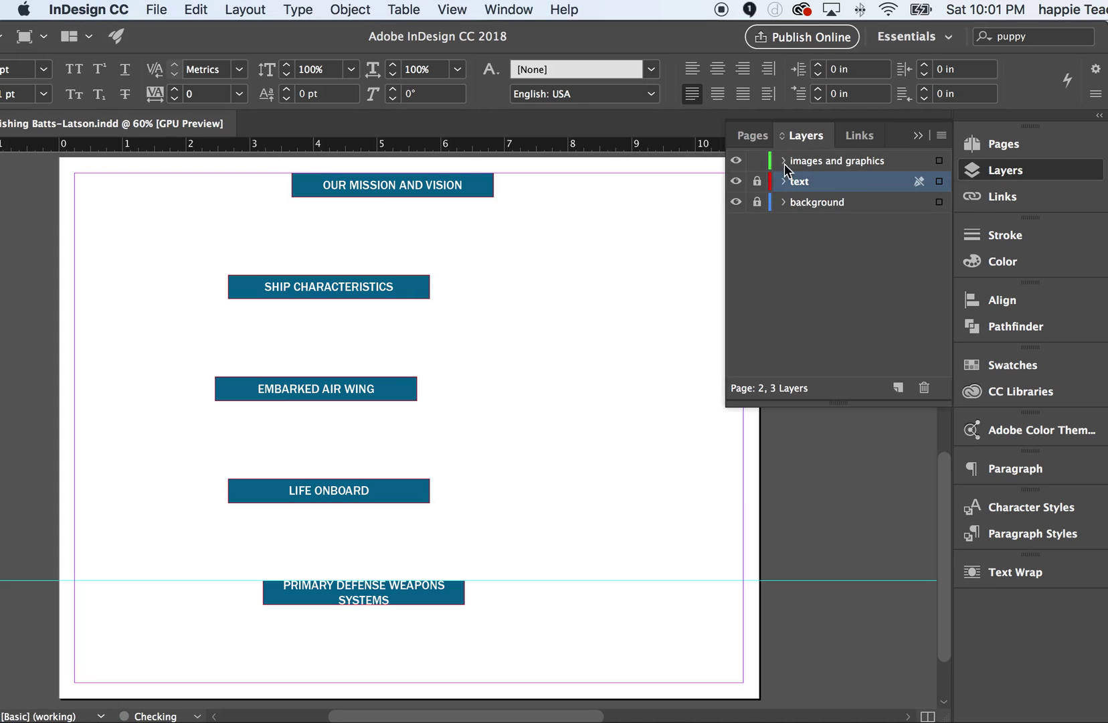
pyautogui.click(829, 168)
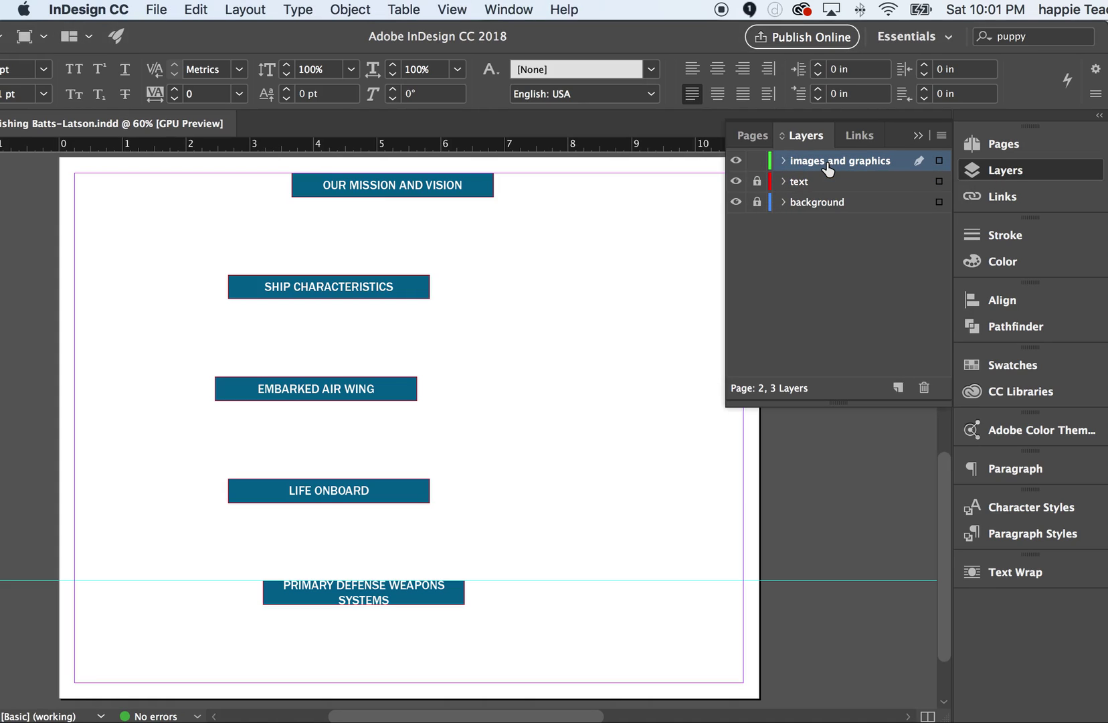
pyautogui.click(919, 136)
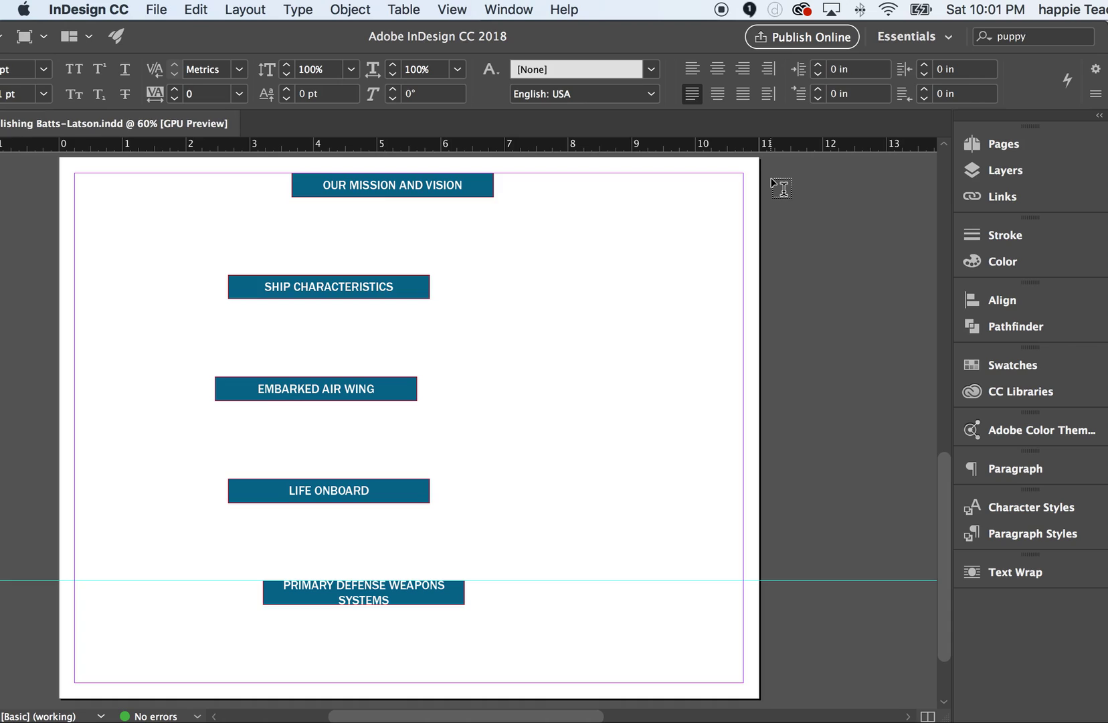
pyautogui.press('m')
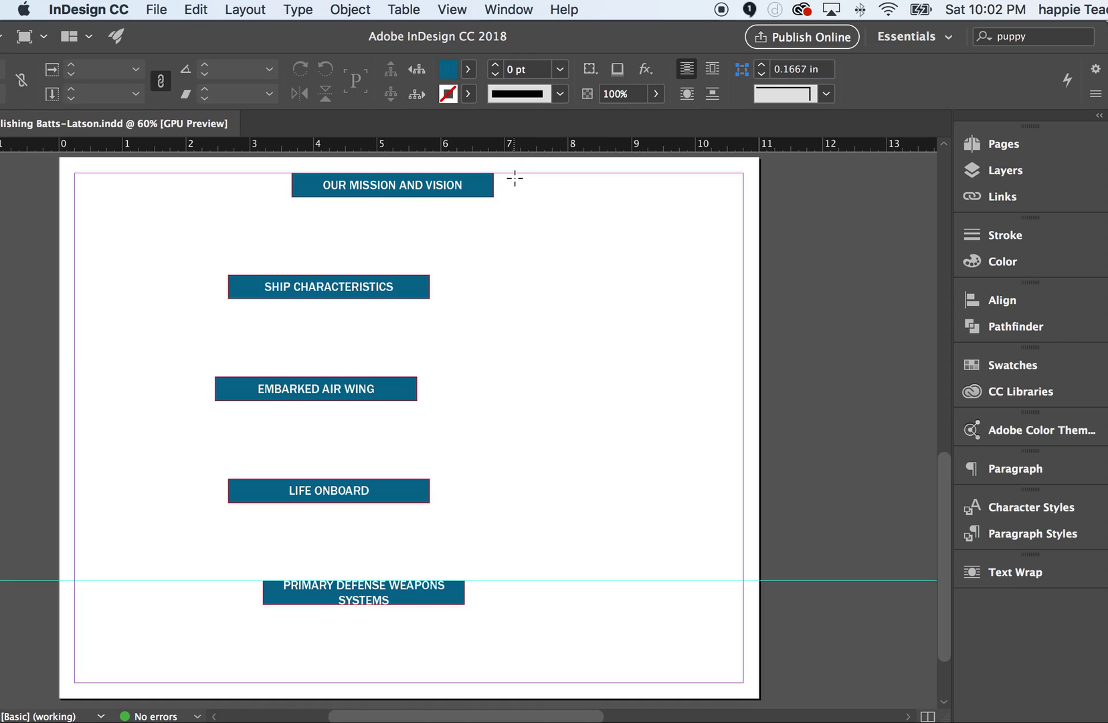
pyautogui.moveTo(564, 208); pyautogui.dragTo(671, 266)
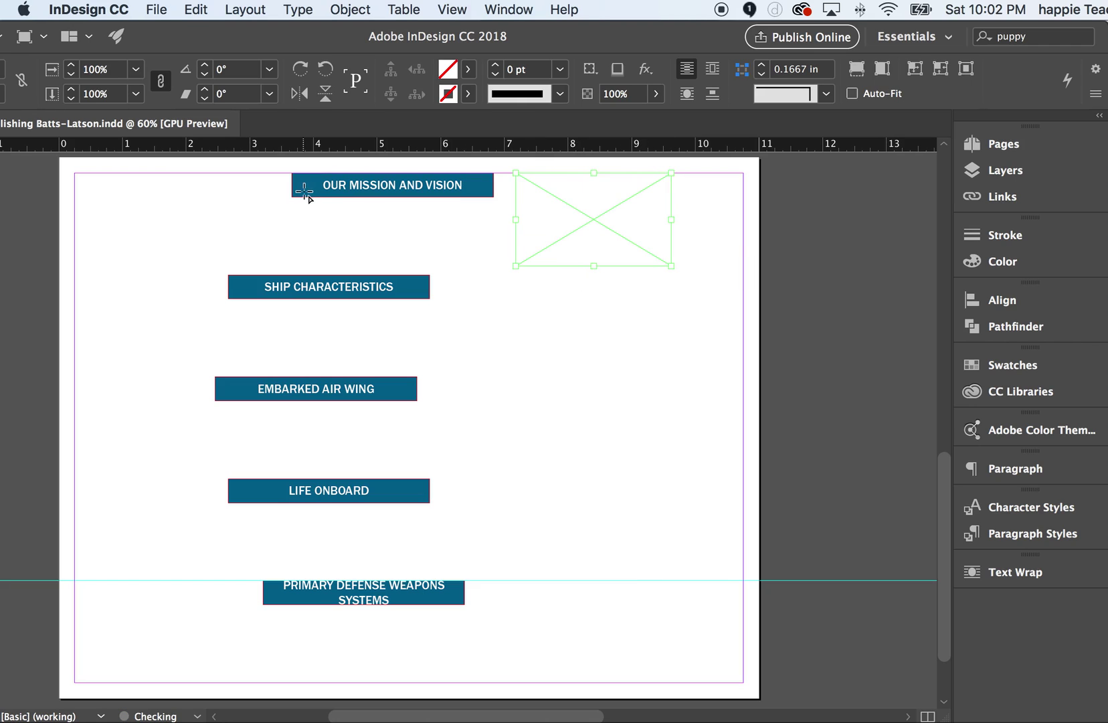
# Set the new frame's width to 3 in and its height to 1.6 in without constraining proportions.
pyautogui.moveTo(159, 33); pyautogui.dragTo(457, 39)
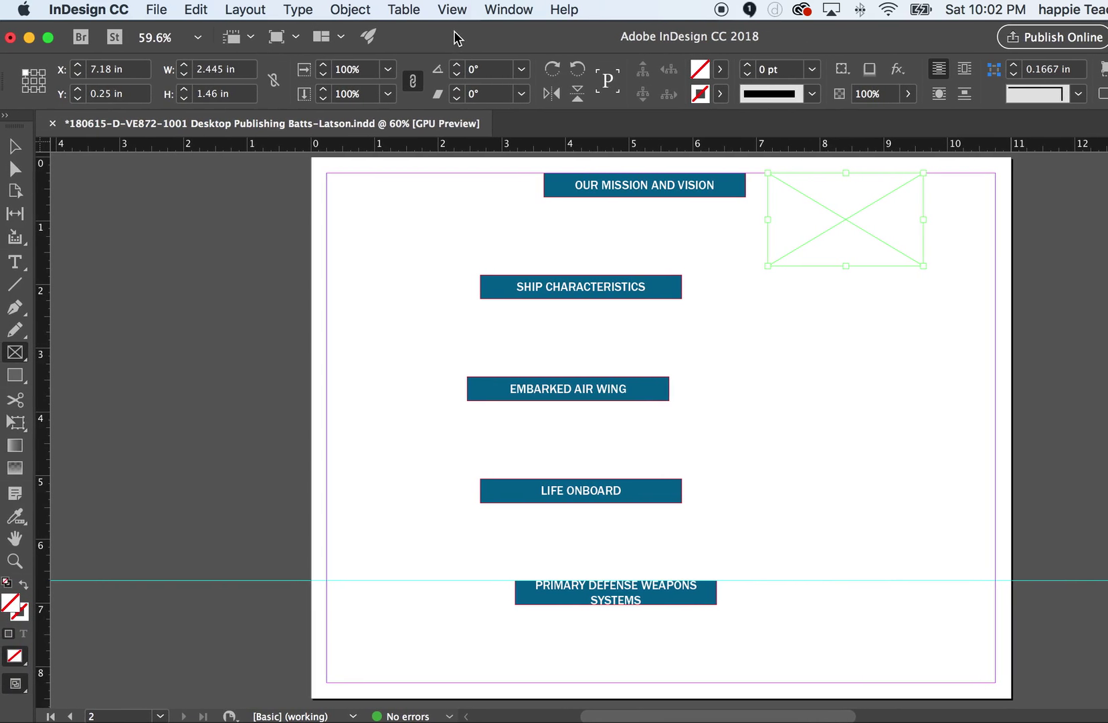
pyautogui.click(243, 69)
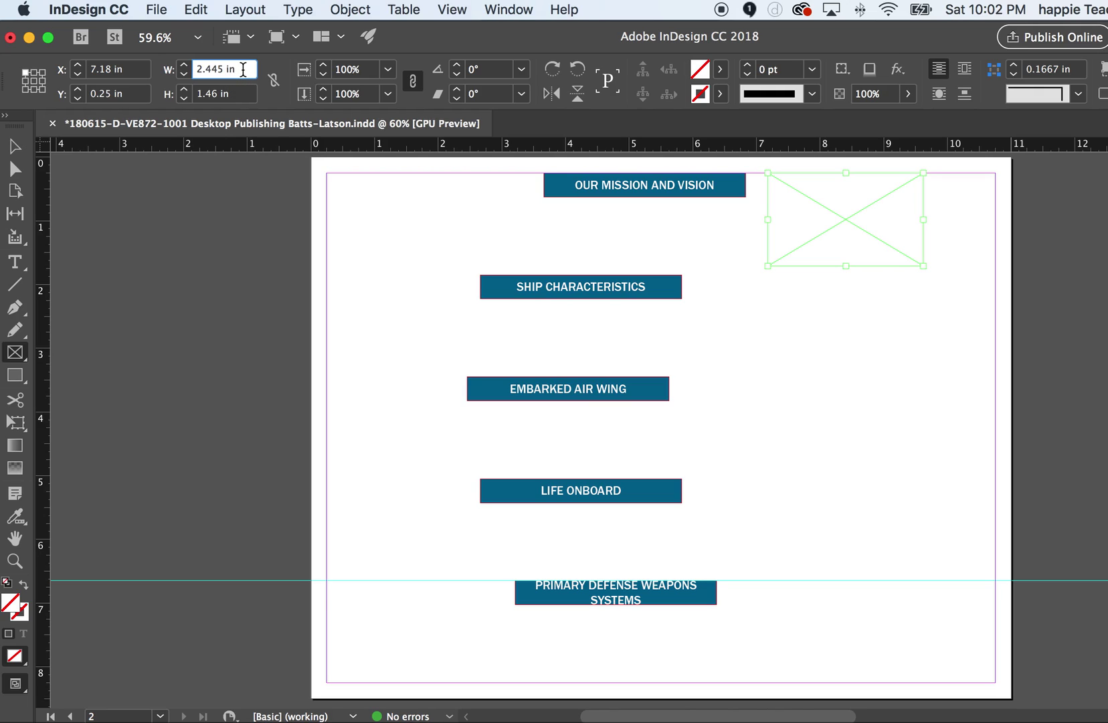
pyautogui.moveTo(243, 69); pyautogui.dragTo(163, 73)
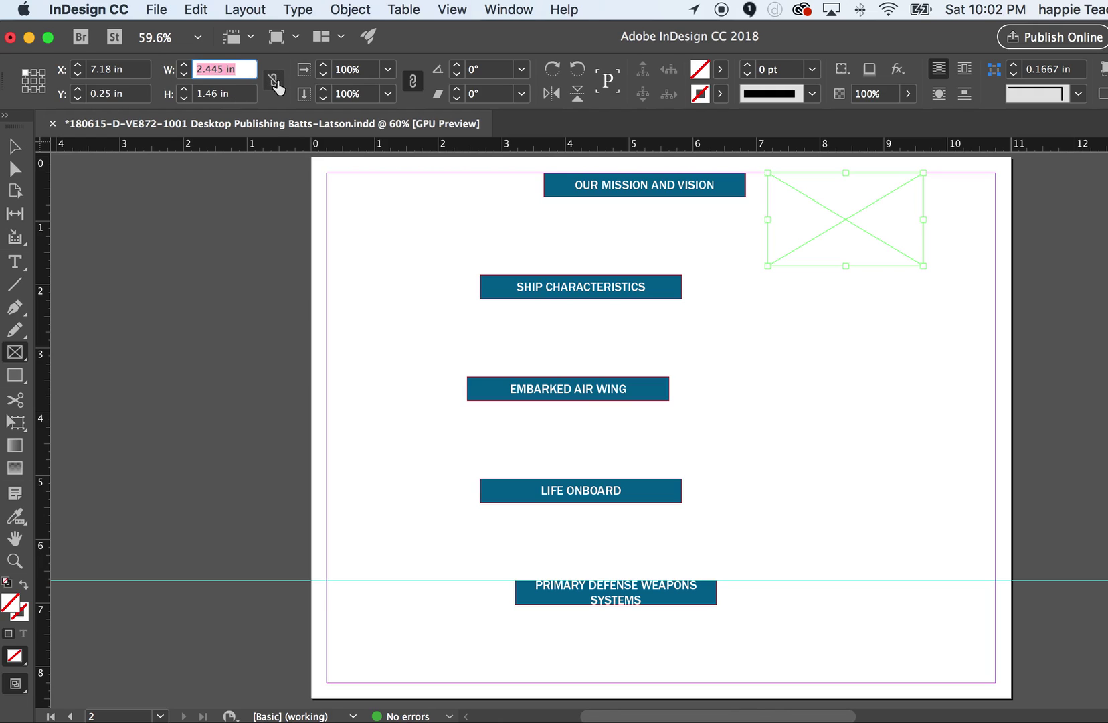
pyautogui.click(274, 81)
pyautogui.write('3')
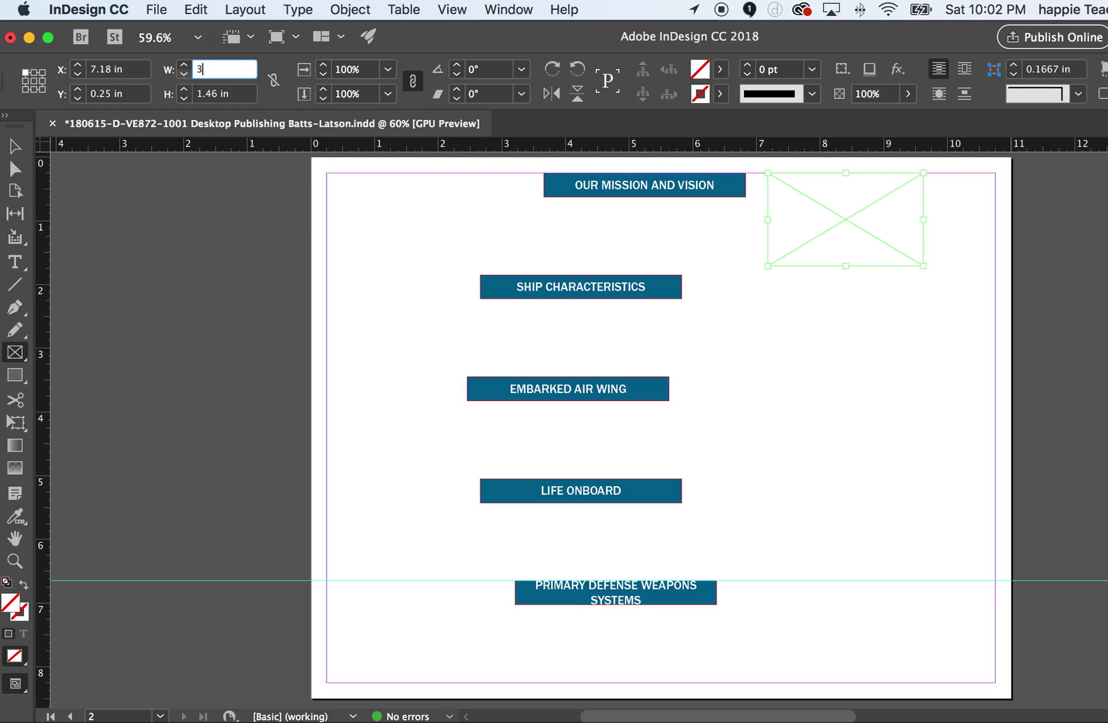
pyautogui.press('Tab')
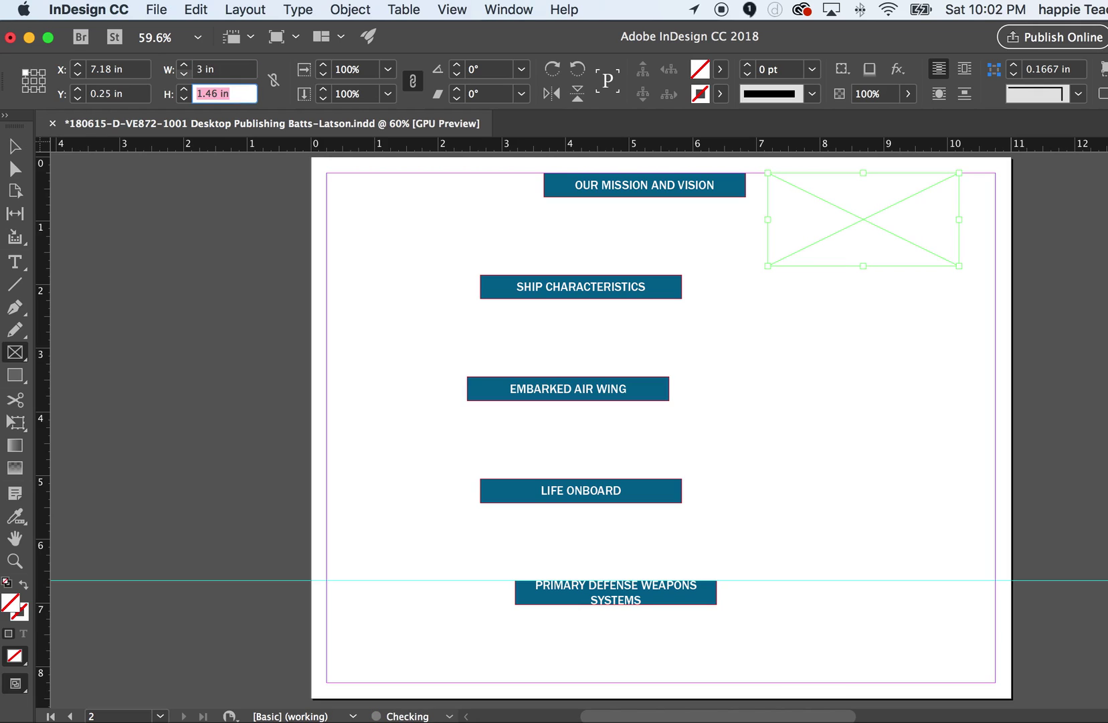
pyautogui.write('1.')
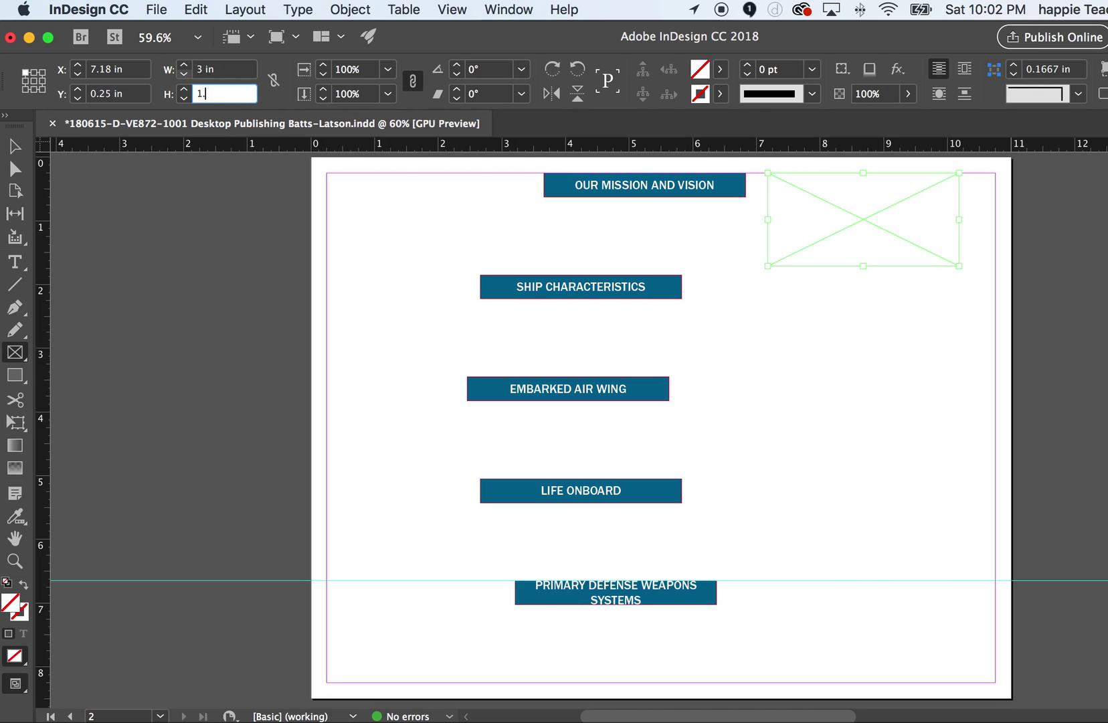
pyautogui.write('6')
pyautogui.press('Tab')
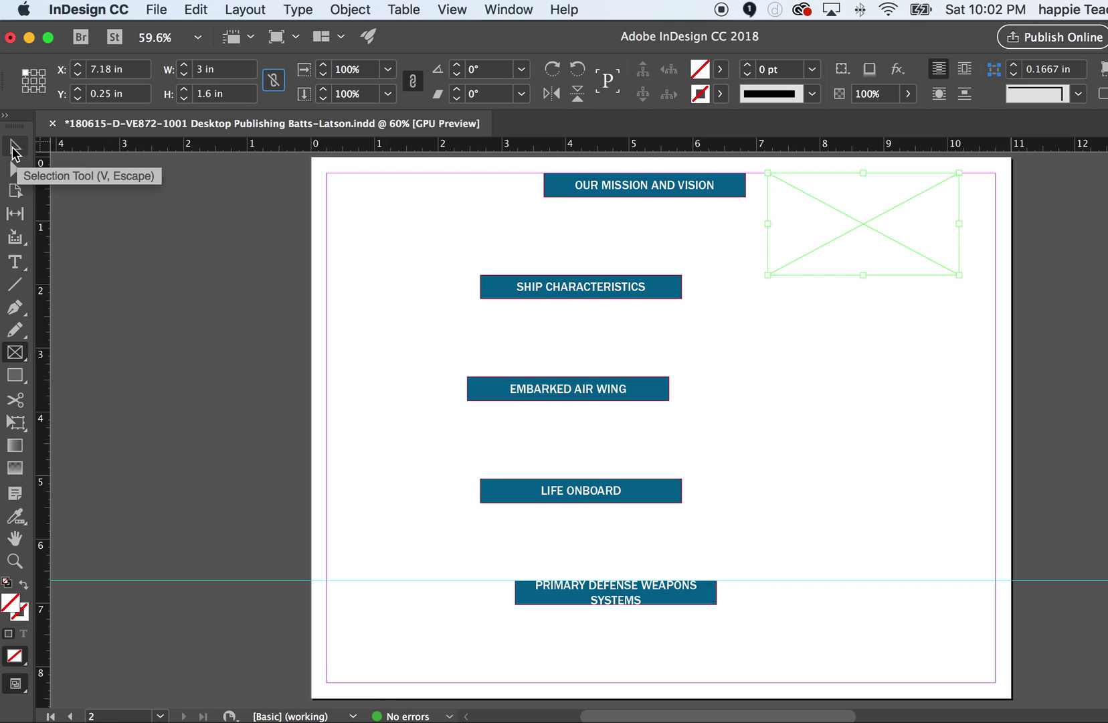
# Move the frame to the page's top-right margin corner, and place a copy on the left margin at Y 1.85 in, beside Ship Characteristics.
pyautogui.click(14, 148)
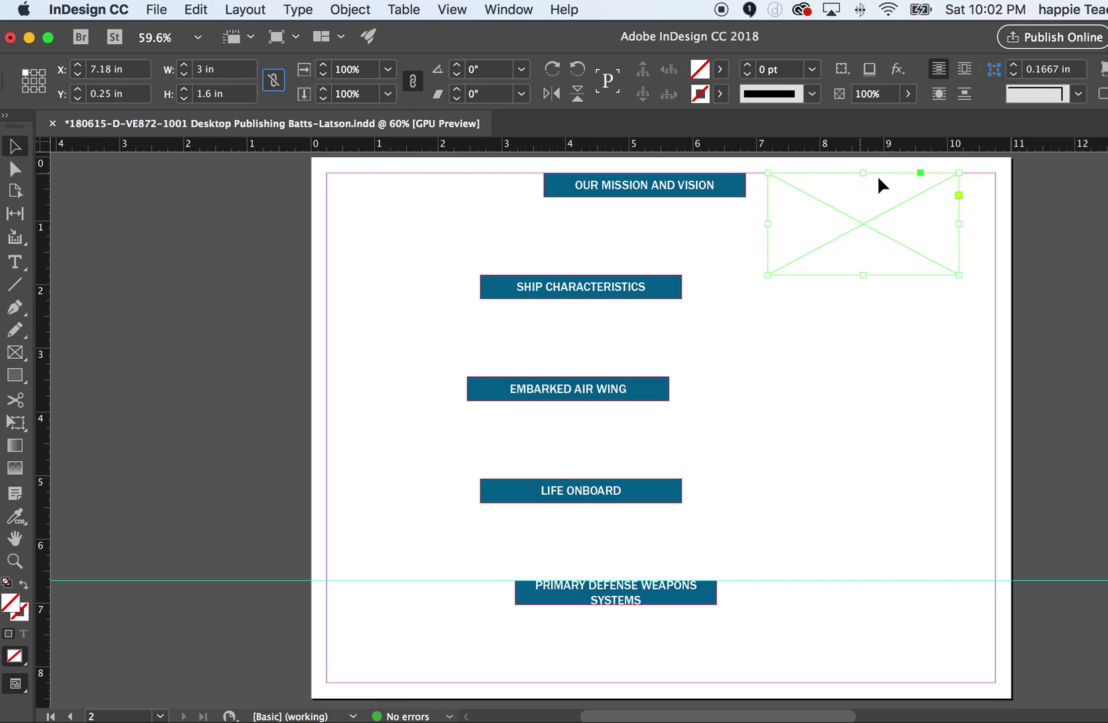
pyautogui.moveTo(851, 204); pyautogui.dragTo(885, 206)
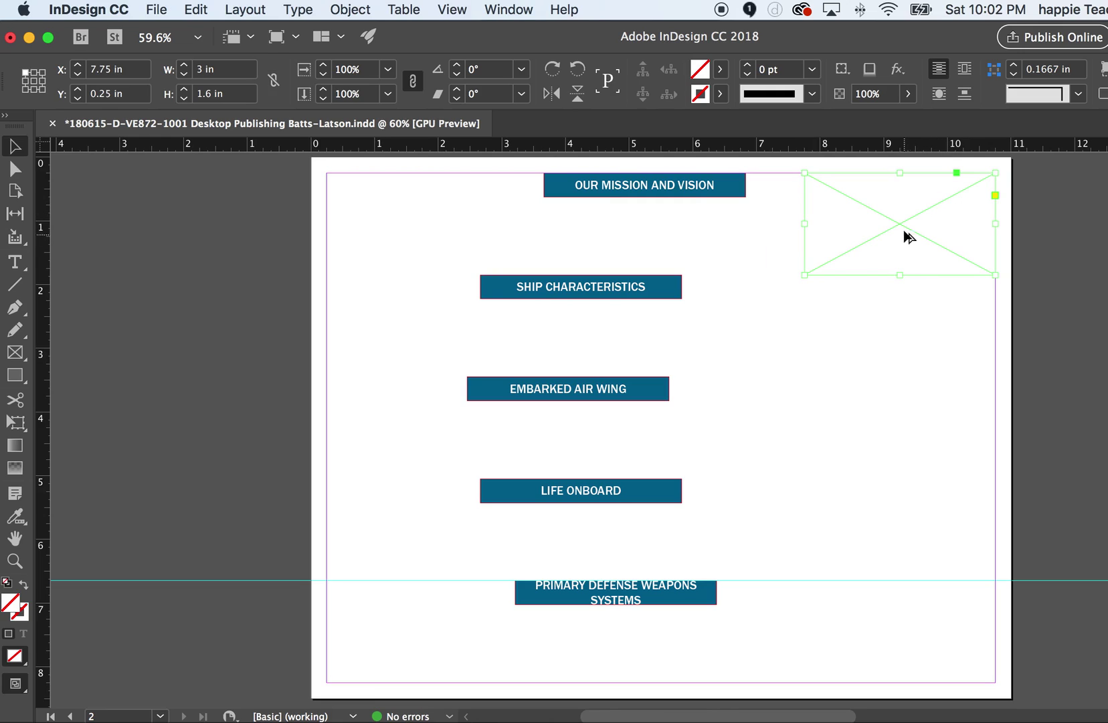
pyautogui.moveTo(903, 230); pyautogui.dragTo(433, 332)
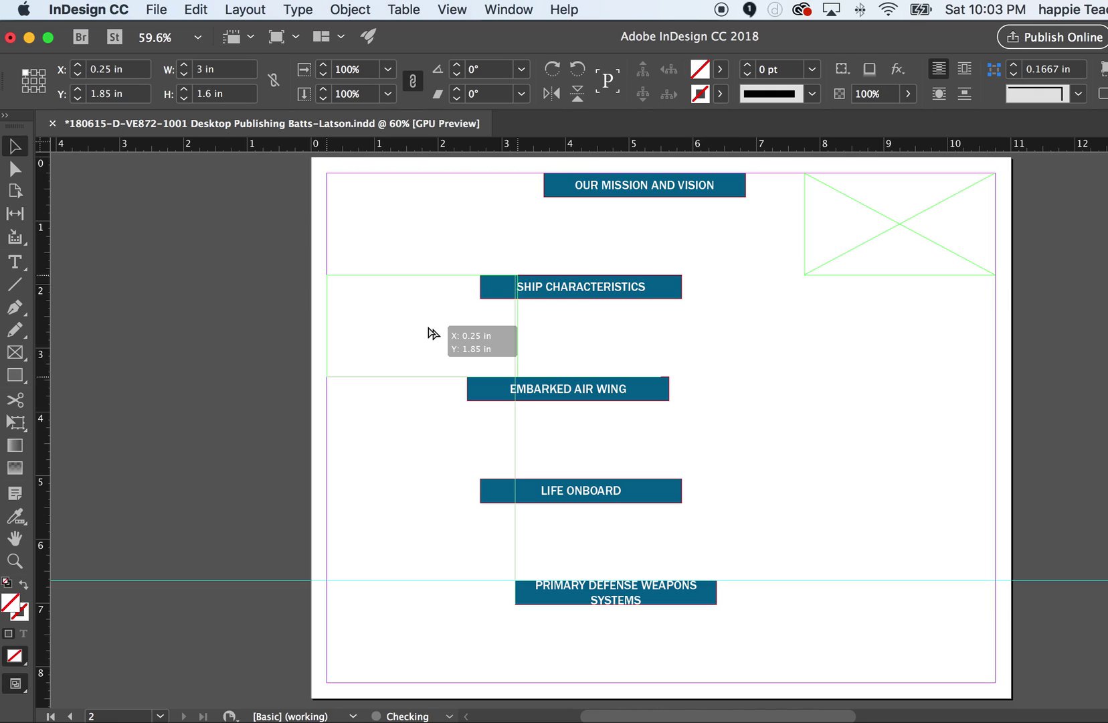
pyautogui.moveTo(429, 328); pyautogui.dragTo(428, 329)
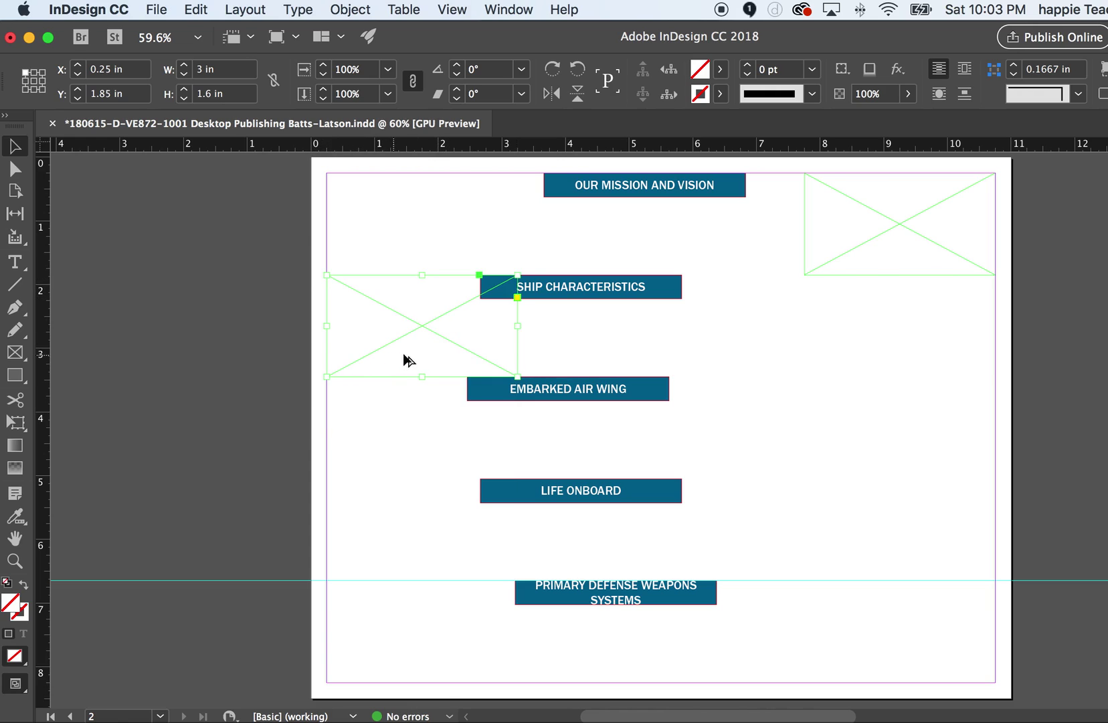
# Copy the frame to the right margin in the Embarked Air Wing row at X 7.75, Y 3.45 in, deleting the extra copy overlapping it.
pyautogui.moveTo(420, 352); pyautogui.dragTo(755, 457)
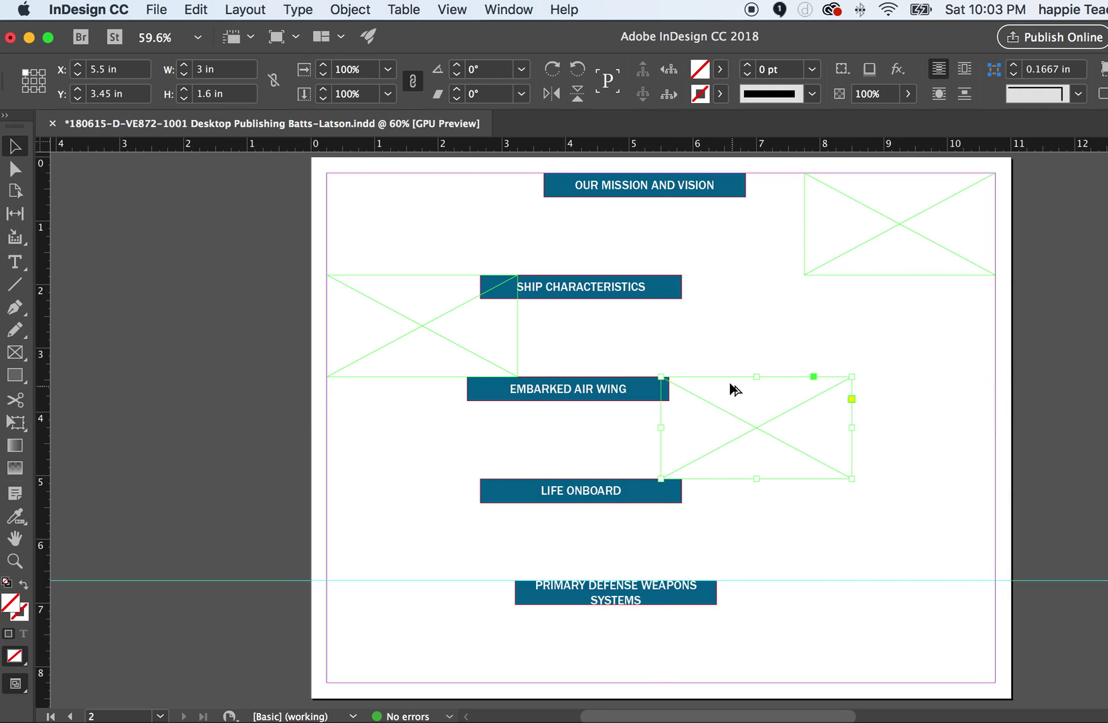
pyautogui.moveTo(734, 386); pyautogui.dragTo(881, 384)
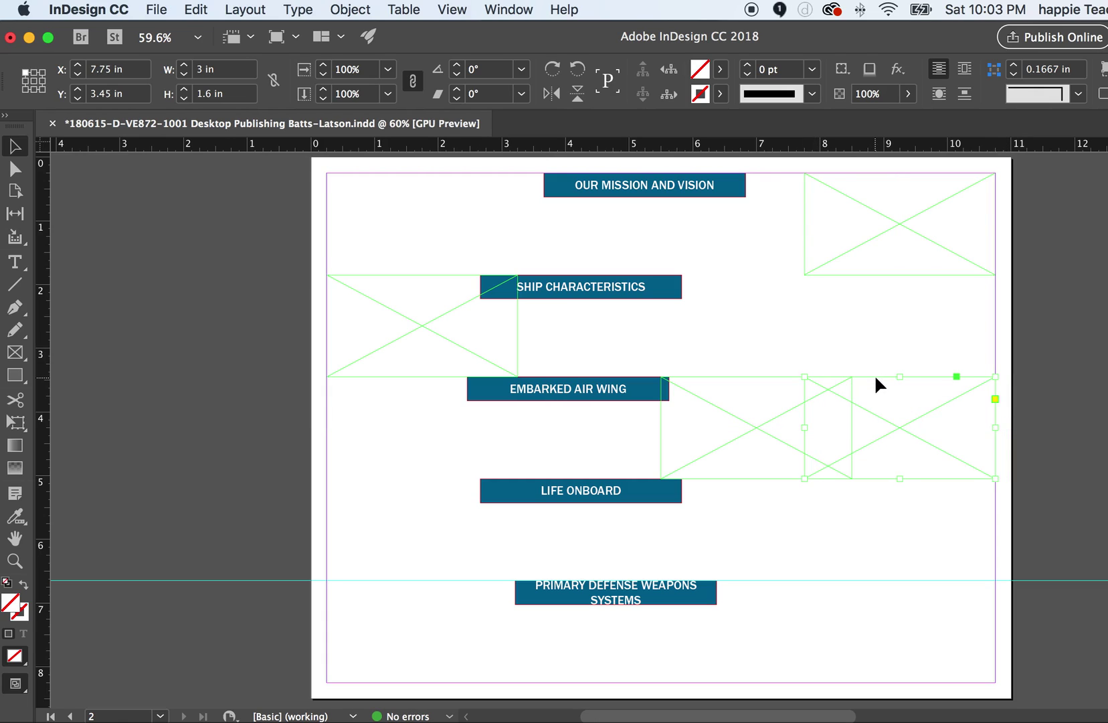
pyautogui.click(736, 392)
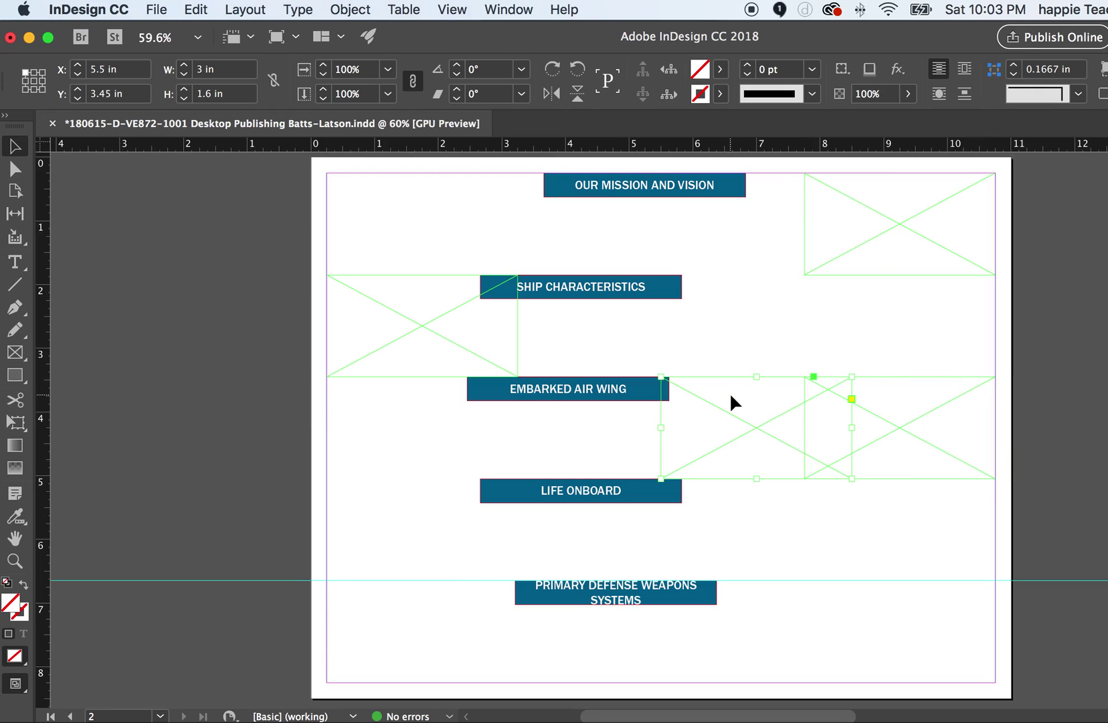
pyautogui.press('Delete')
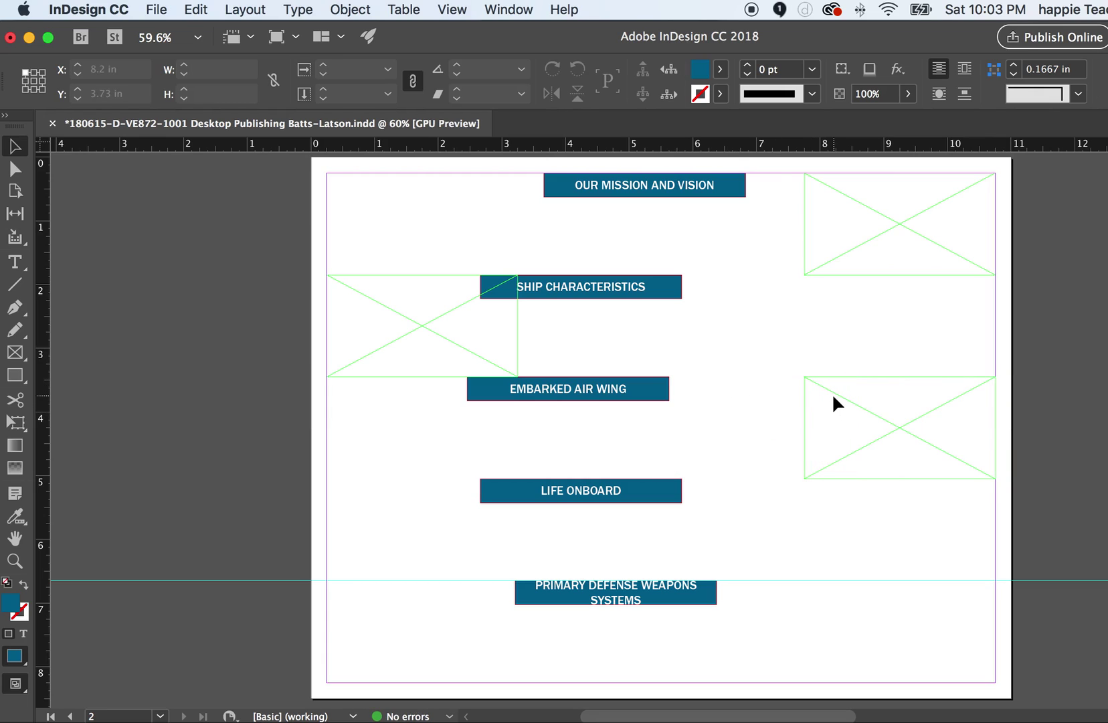
# Copy the frame to X 0.25, Y 5.05 in beside Life Onboard and to X 7.75, Y 6.65 in beside Primary Defense Weapons Systems.
pyautogui.click(836, 402)
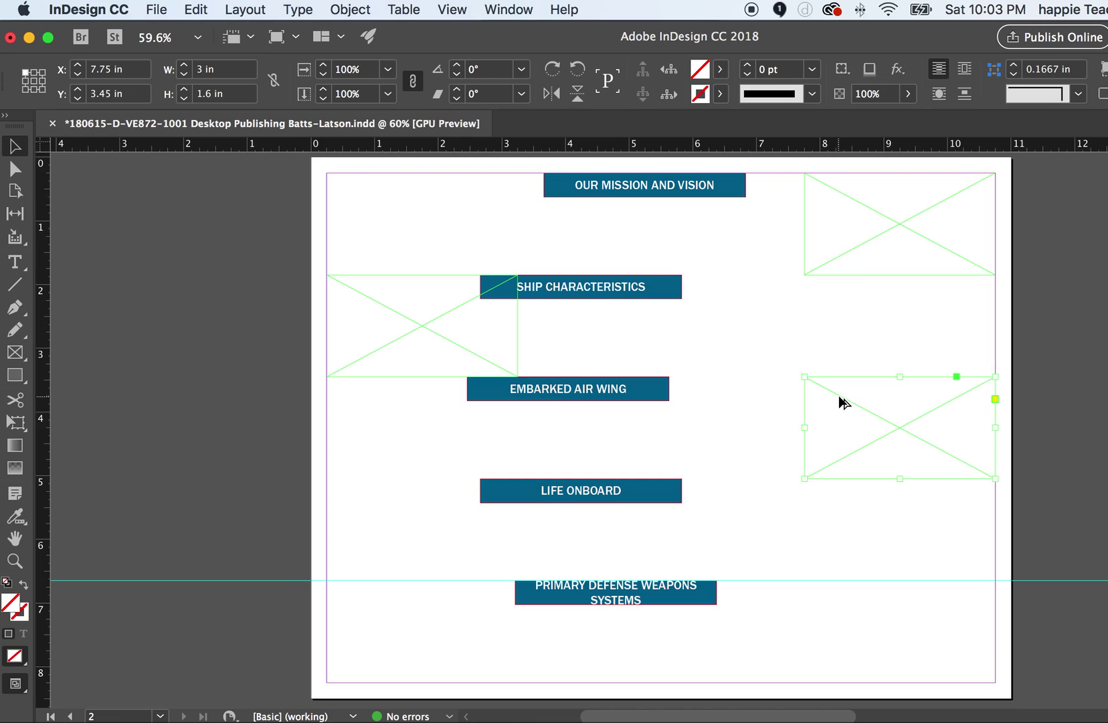
pyautogui.moveTo(841, 402); pyautogui.dragTo(369, 507)
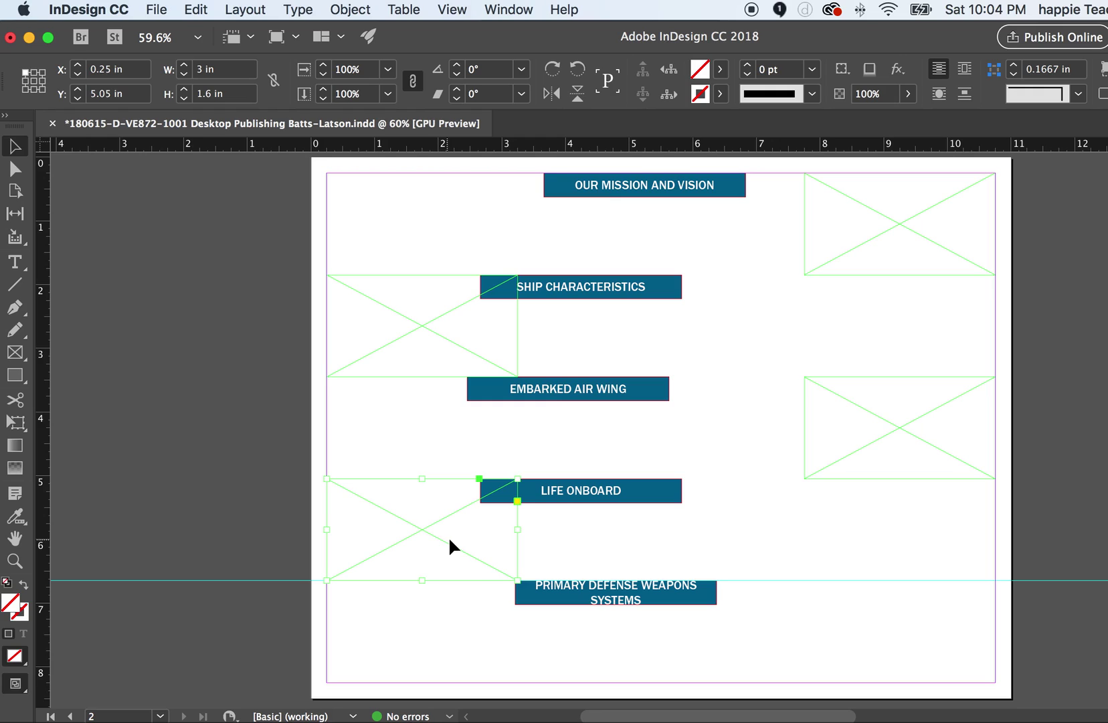
pyautogui.moveTo(460, 554); pyautogui.dragTo(935, 653)
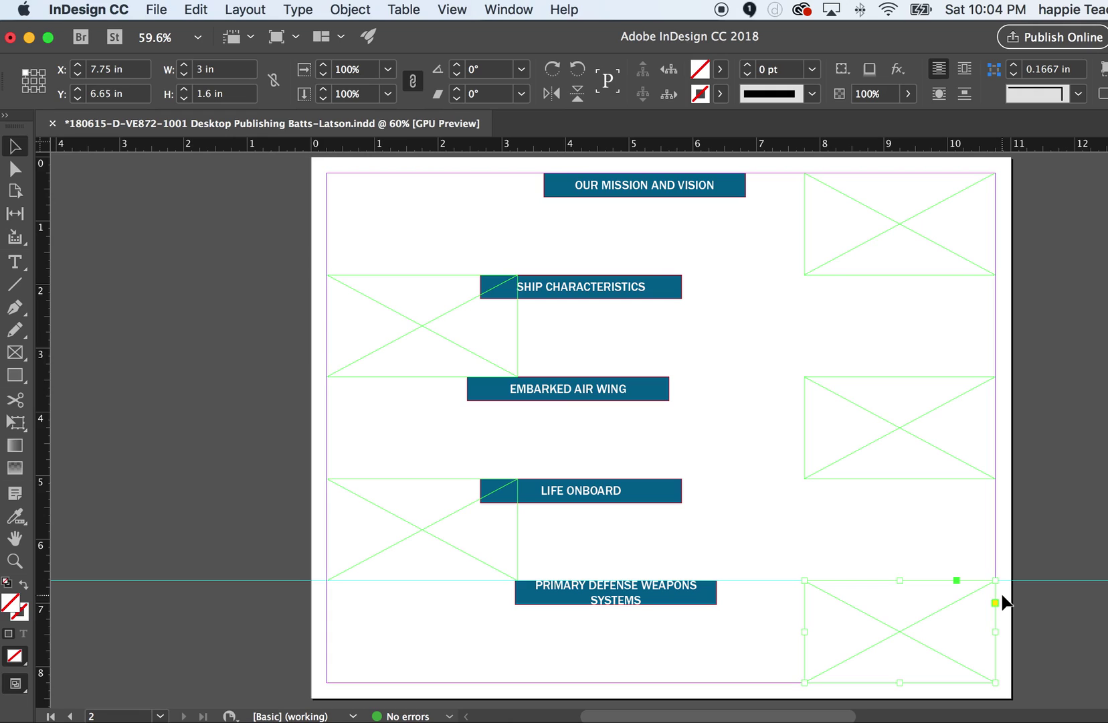
# Load the Misson and Vision, Ship Characteristics, Embarked Air Wing, Life Onboard and Primary Defense Weapons Systems images together for placing.
pyautogui.click(894, 226)
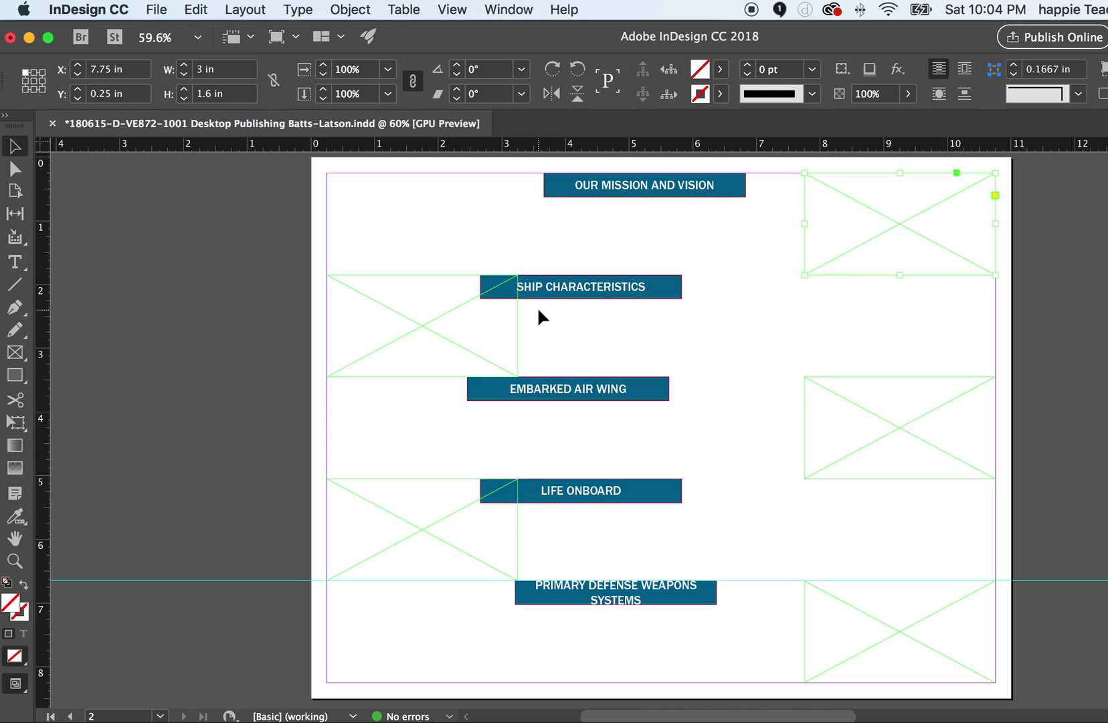
pyautogui.press('super+d')
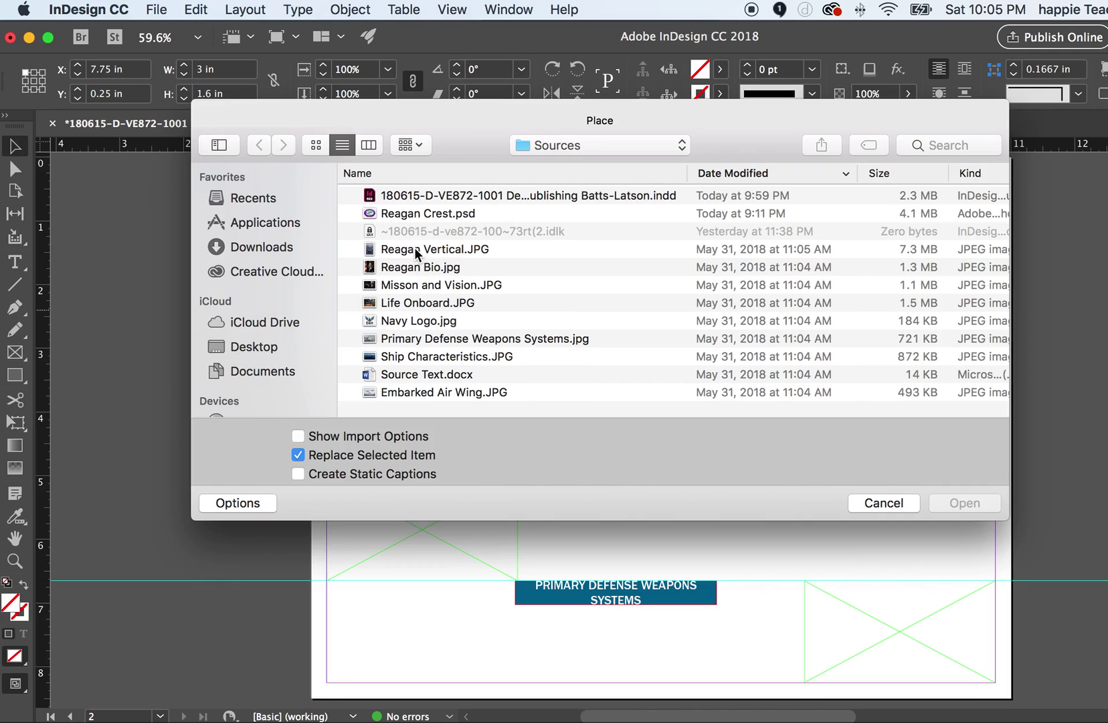
pyautogui.moveTo(433, 125); pyautogui.dragTo(860, 150)
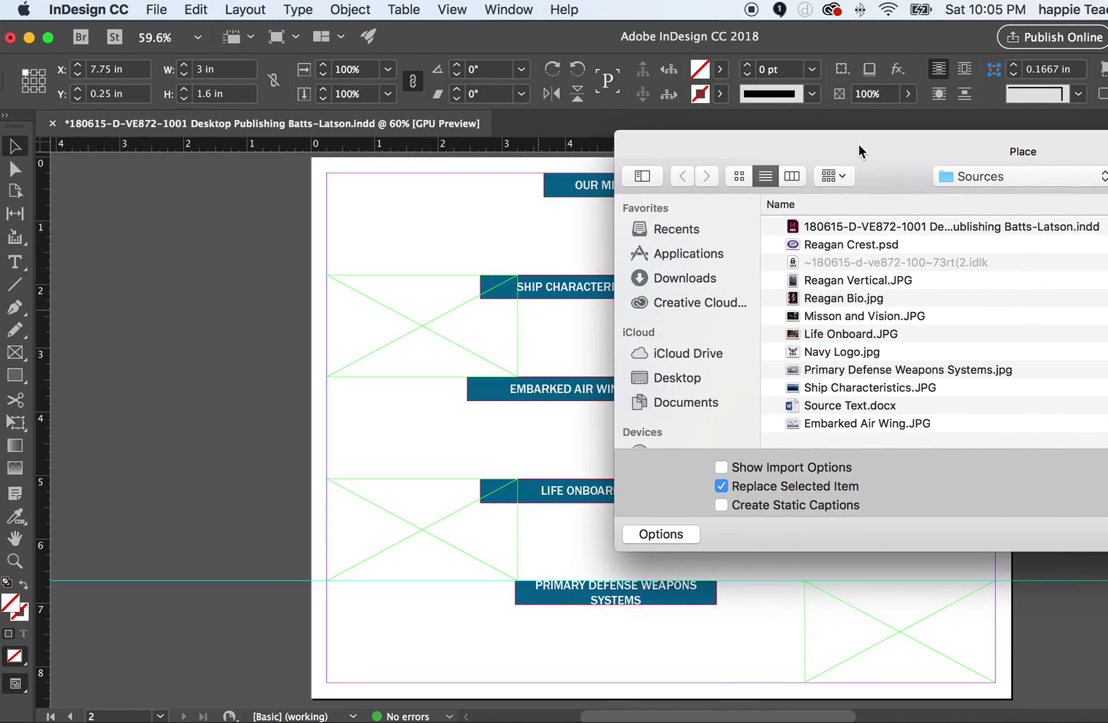
pyautogui.click(837, 318)
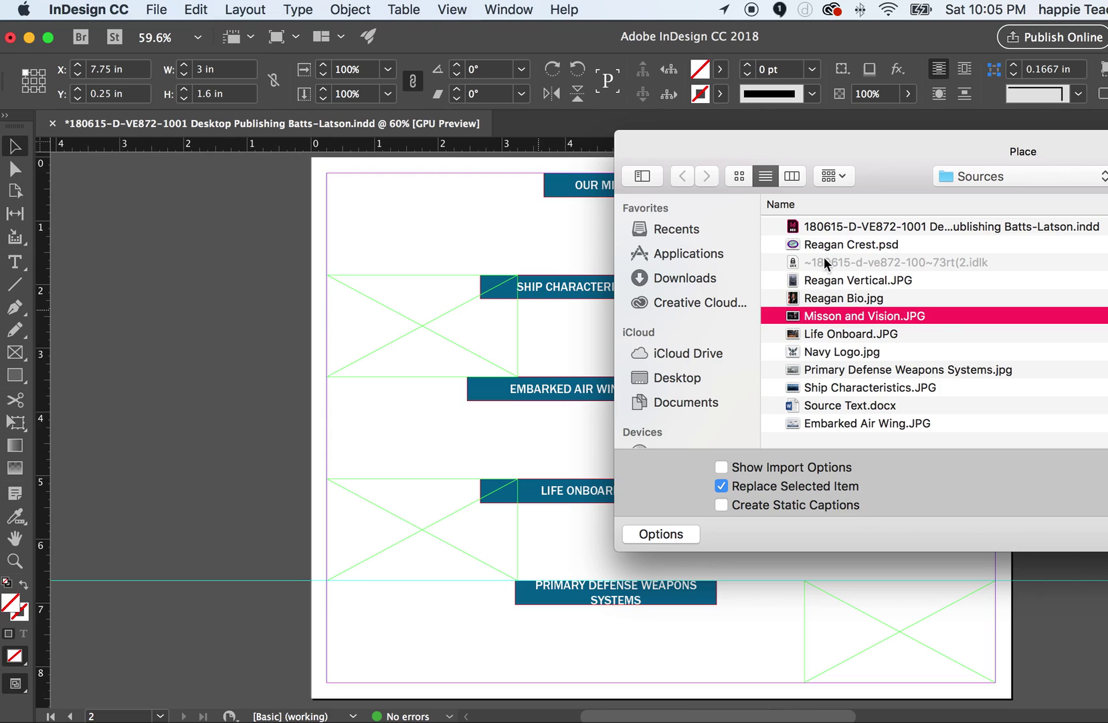
pyautogui.keyDown('super'); pyautogui.click(830, 389); pyautogui.keyUp('super')
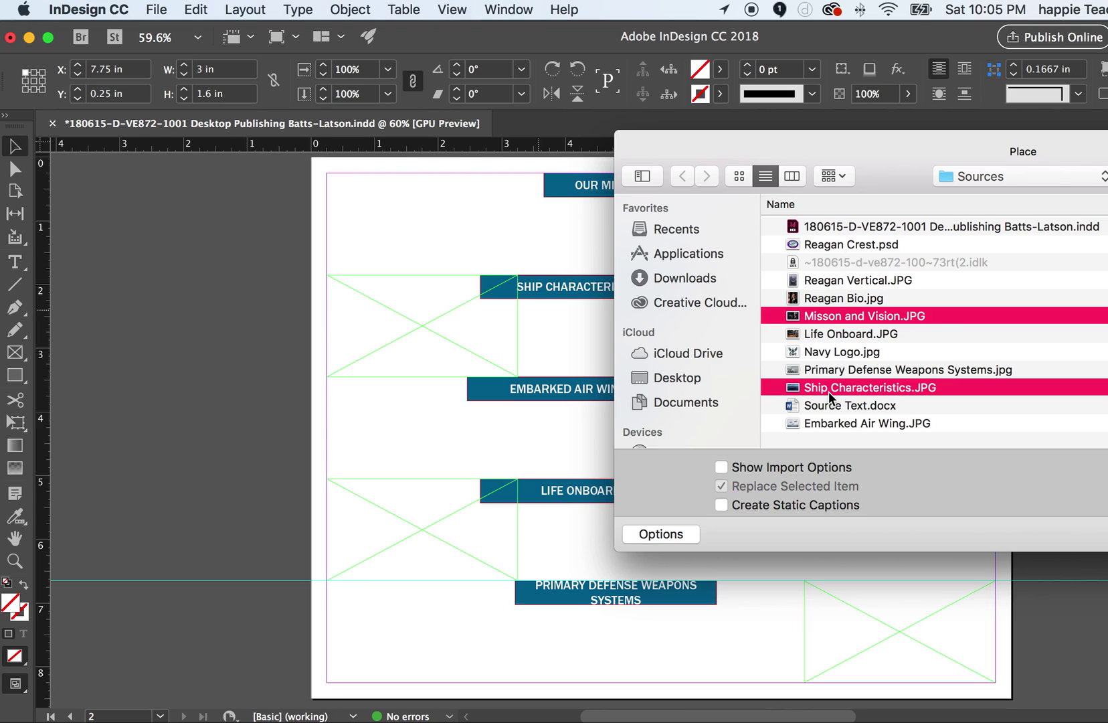
pyautogui.keyDown('super'); pyautogui.click(818, 431); pyautogui.keyUp('super')
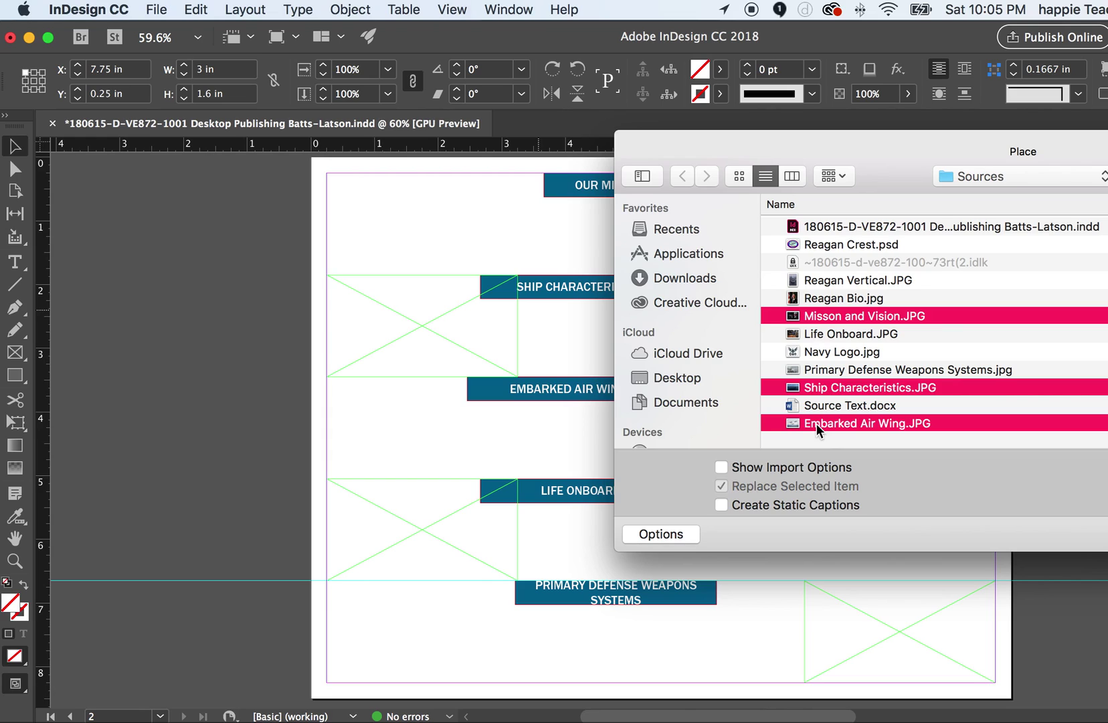
pyautogui.keyDown('super'); pyautogui.click(826, 338); pyautogui.keyUp('super')
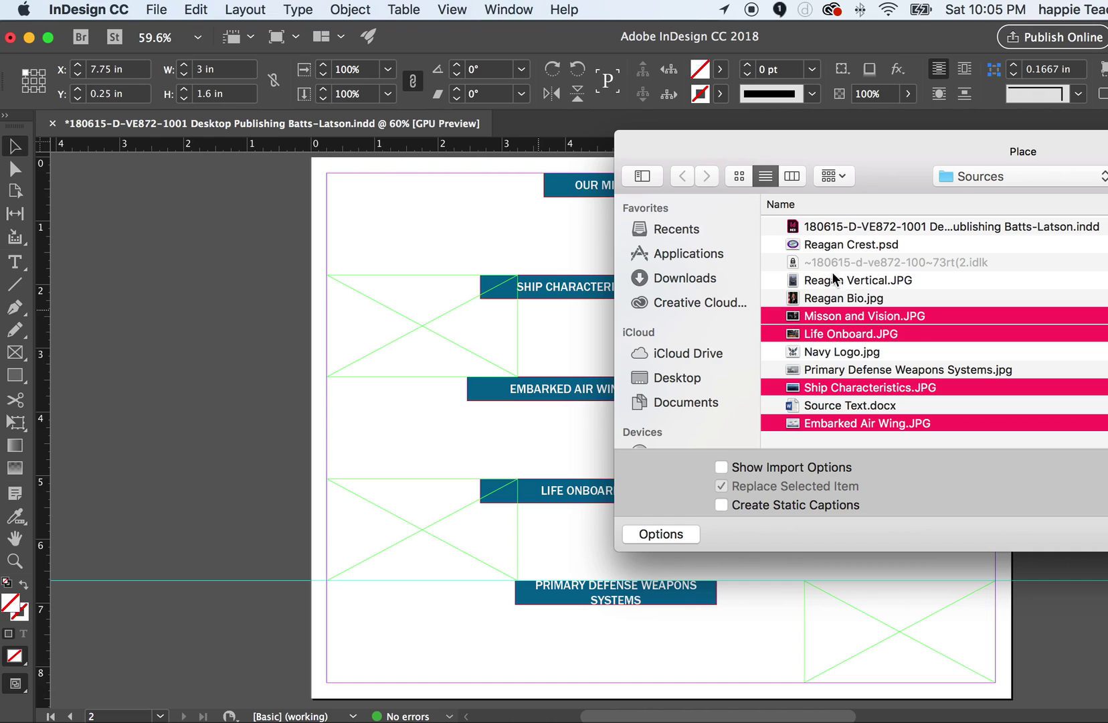
pyautogui.keyDown('super'); pyautogui.click(850, 372); pyautogui.keyUp('super')
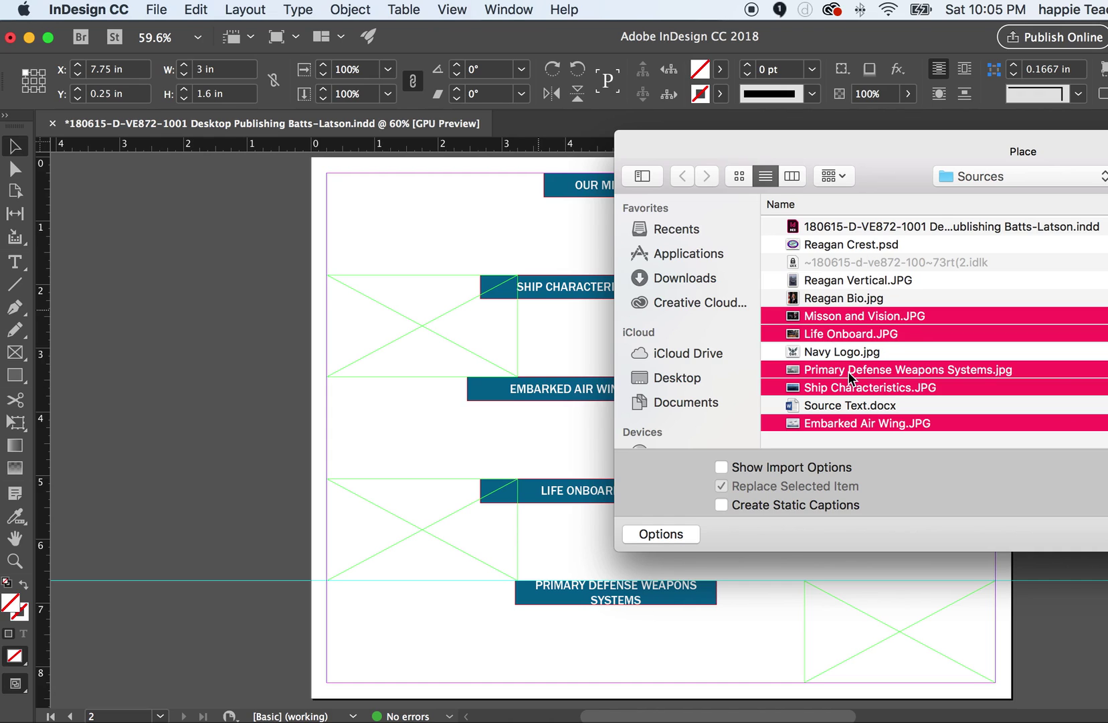
pyautogui.moveTo(899, 168); pyautogui.dragTo(461, 186)
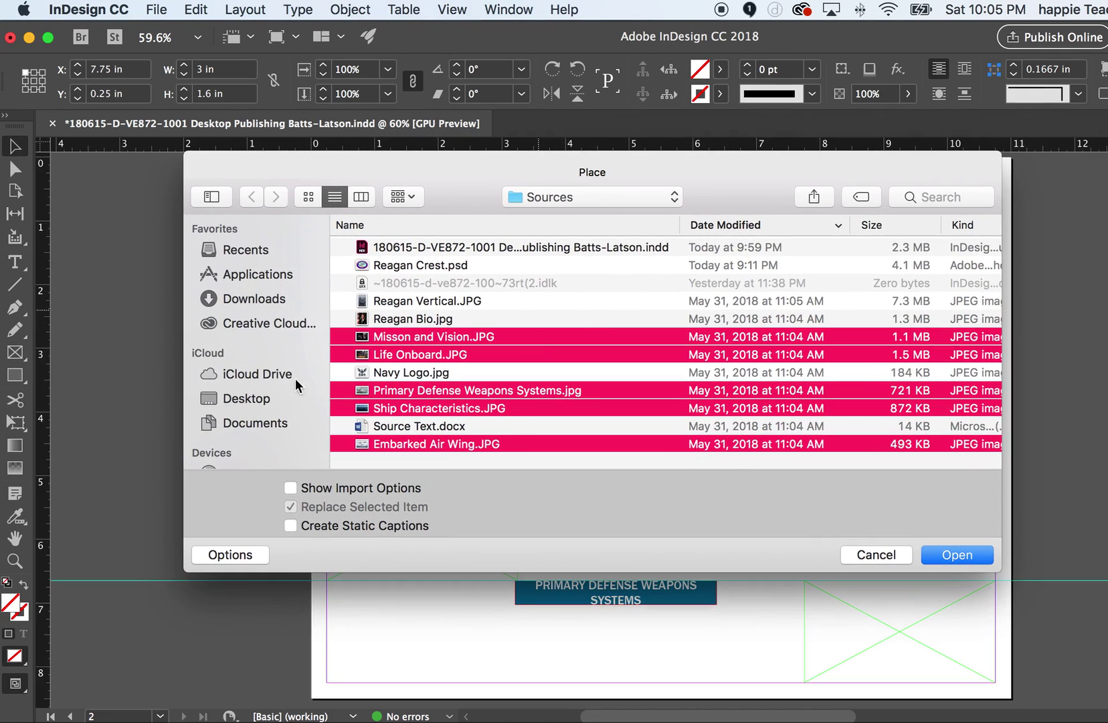
pyautogui.click(937, 556)
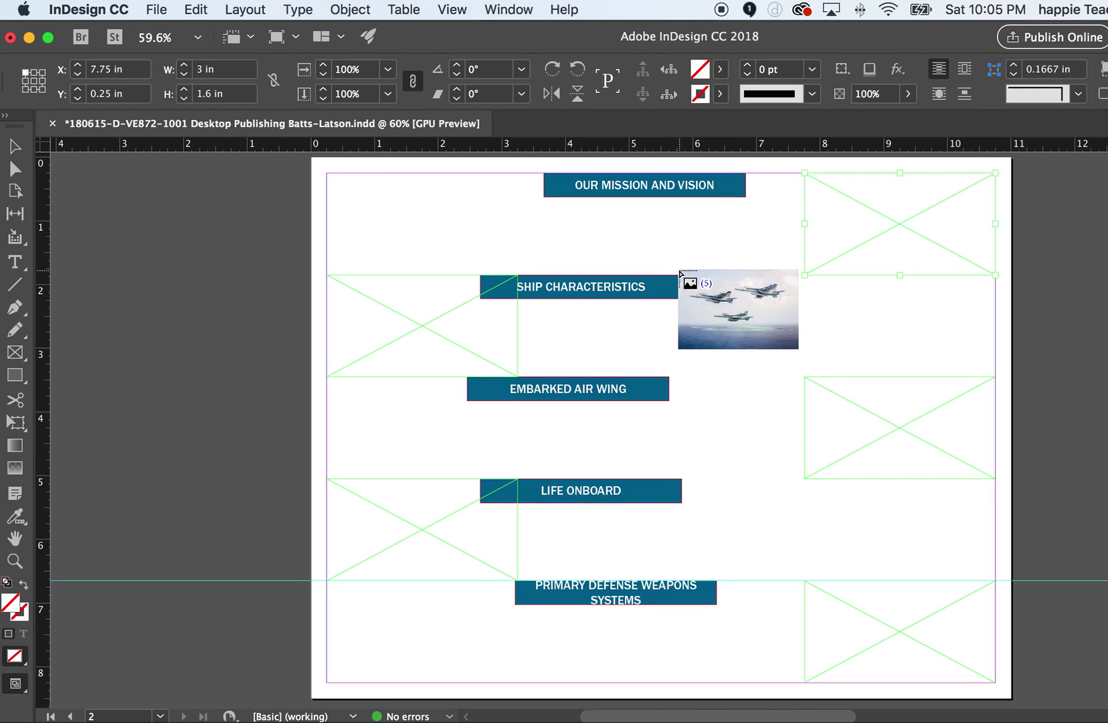
# Place the sailors photo in the Our Mission and Vision frame and the aircraft carrier photo in the Ship Characteristics frame.
pyautogui.press('Right')
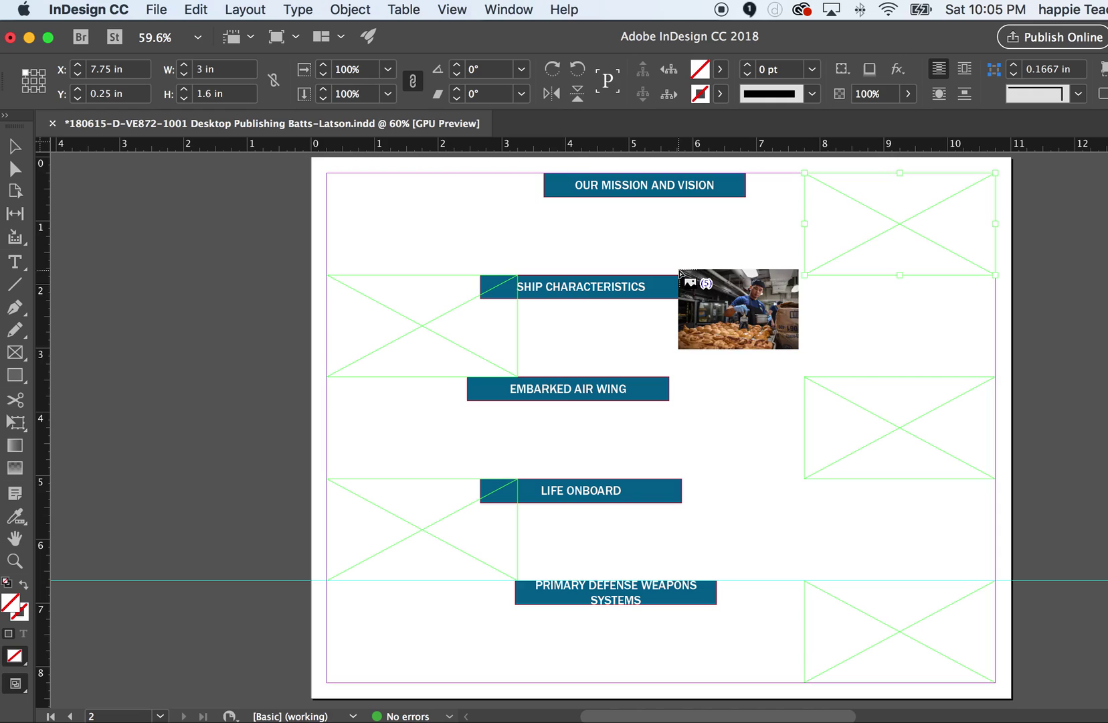
pyautogui.press('Right')
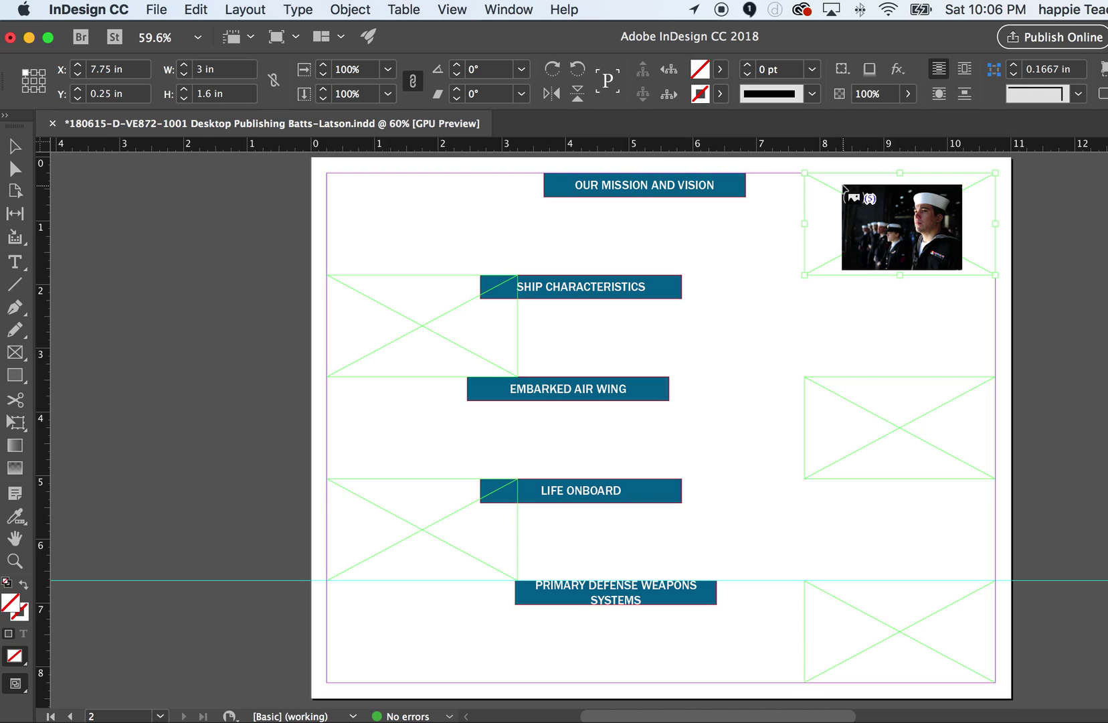
pyautogui.click(844, 189)
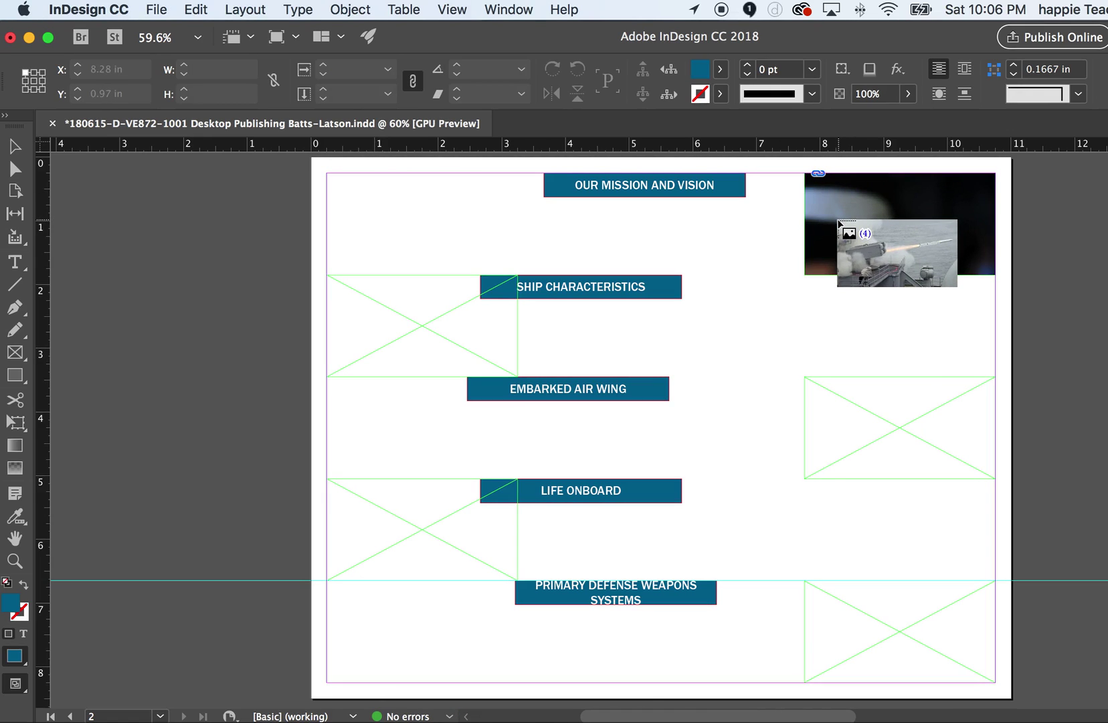
pyautogui.press('Right')
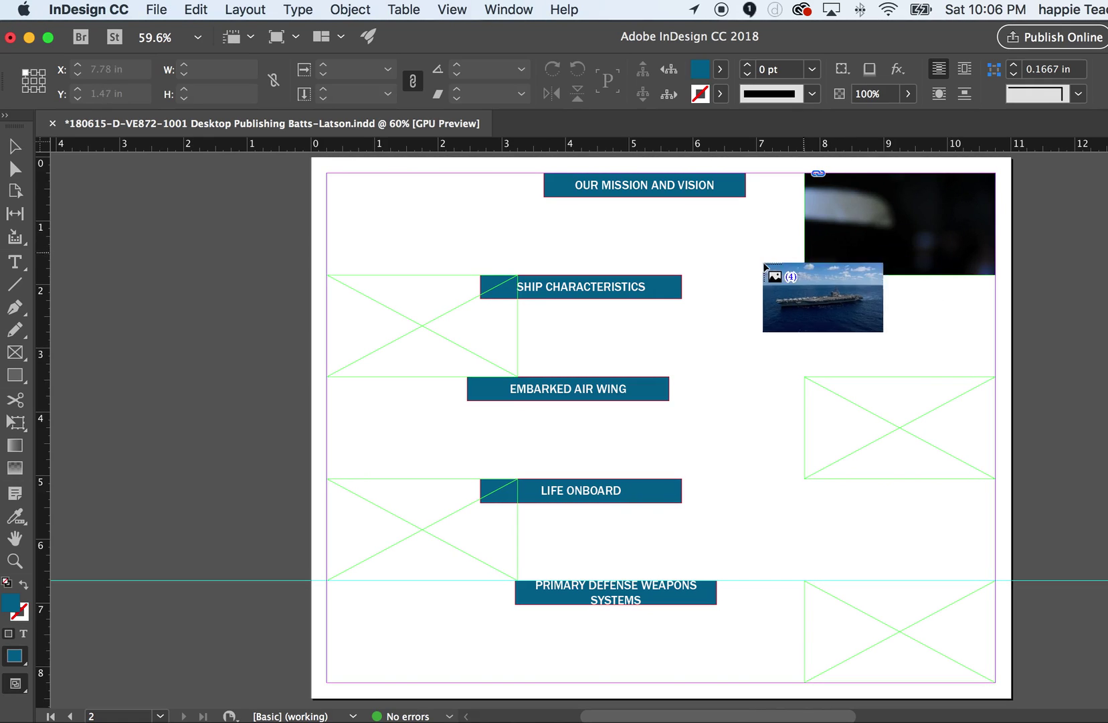
pyautogui.scroll(-1, 703, 278)
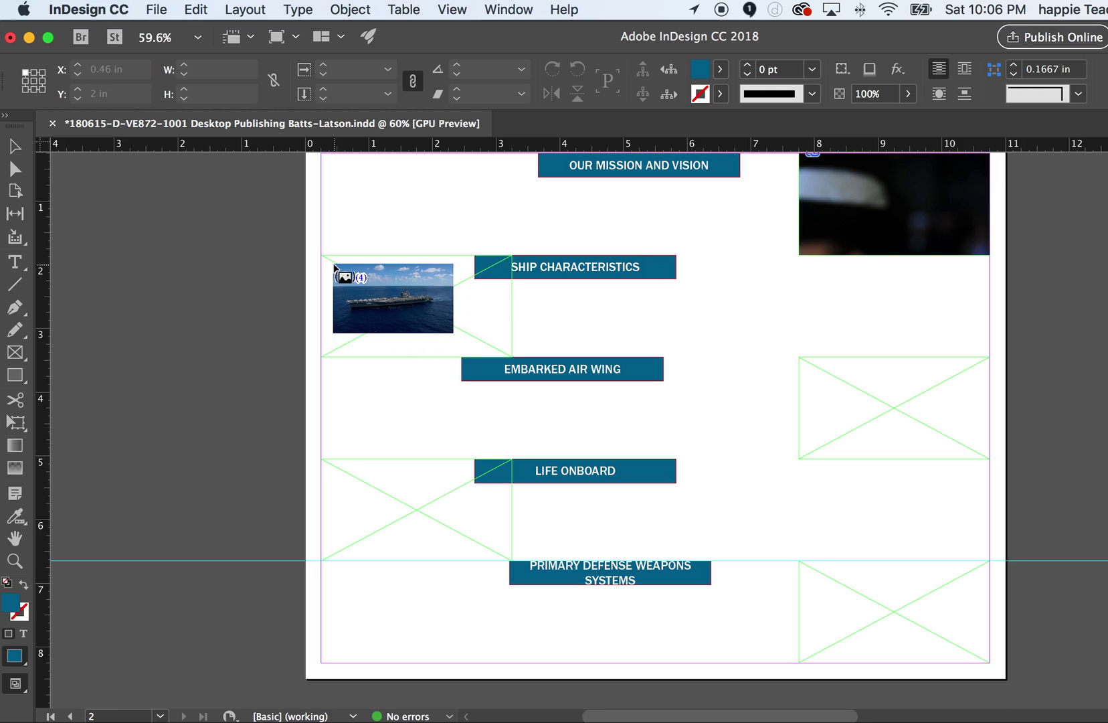
pyautogui.click(331, 265)
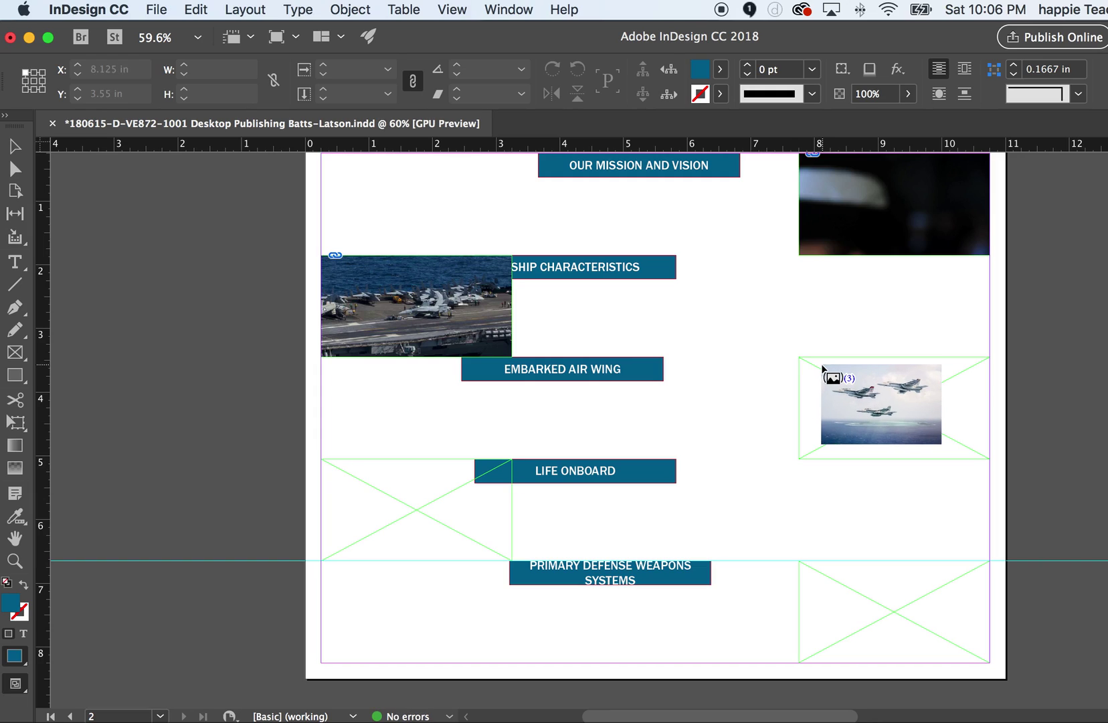
# Place the jets photo beside Embarked Air Wing, the galley photo beside Life Onboard, and the missile photo beside Primary Defense Weapons Systems.
pyautogui.click(822, 366)
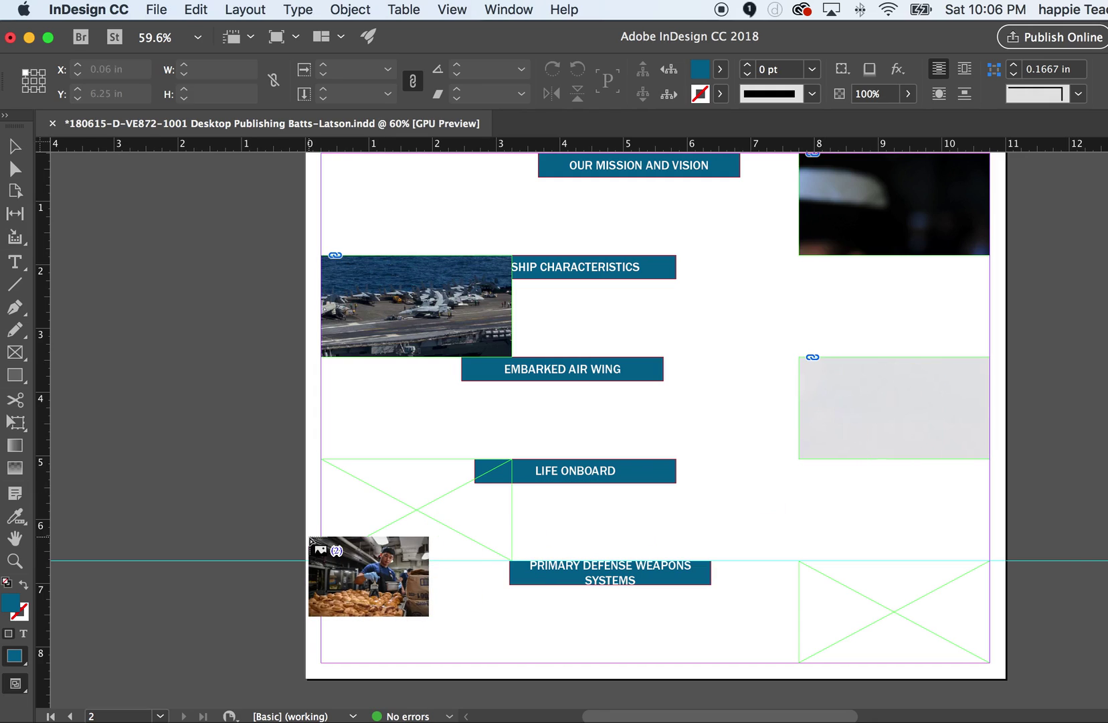
pyautogui.click(348, 477)
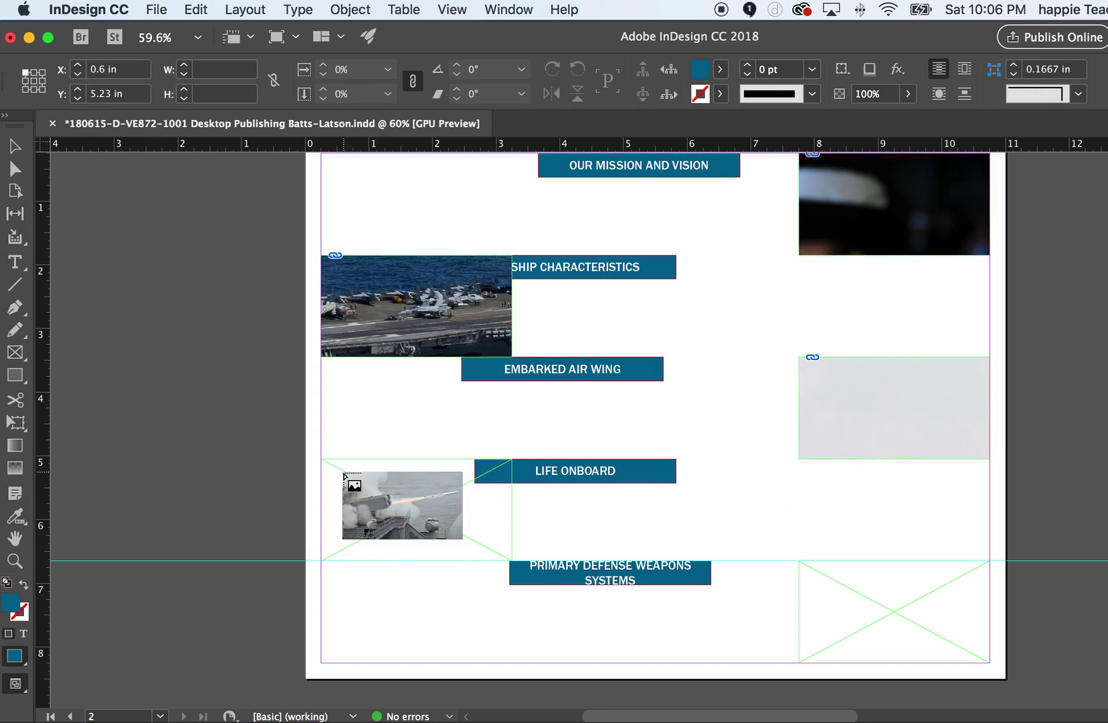
pyautogui.click(840, 574)
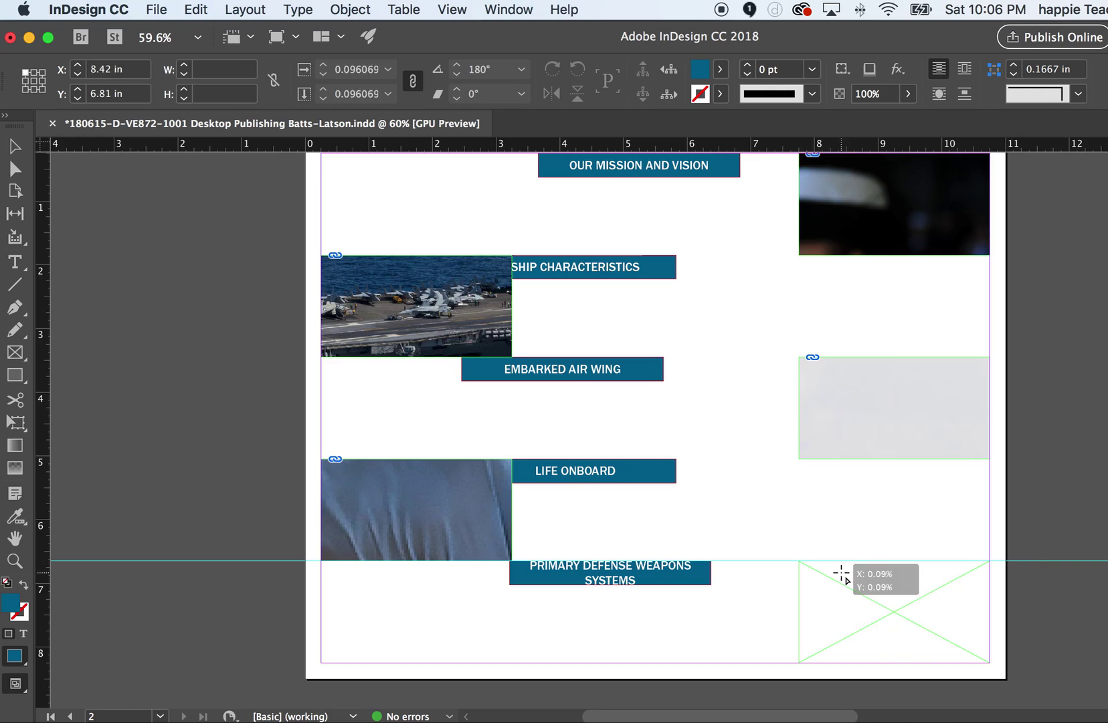
# Select all five image frames on the page and apply Fill Frame Proportionally to their photos.
pyautogui.scroll(2, 555, 529)
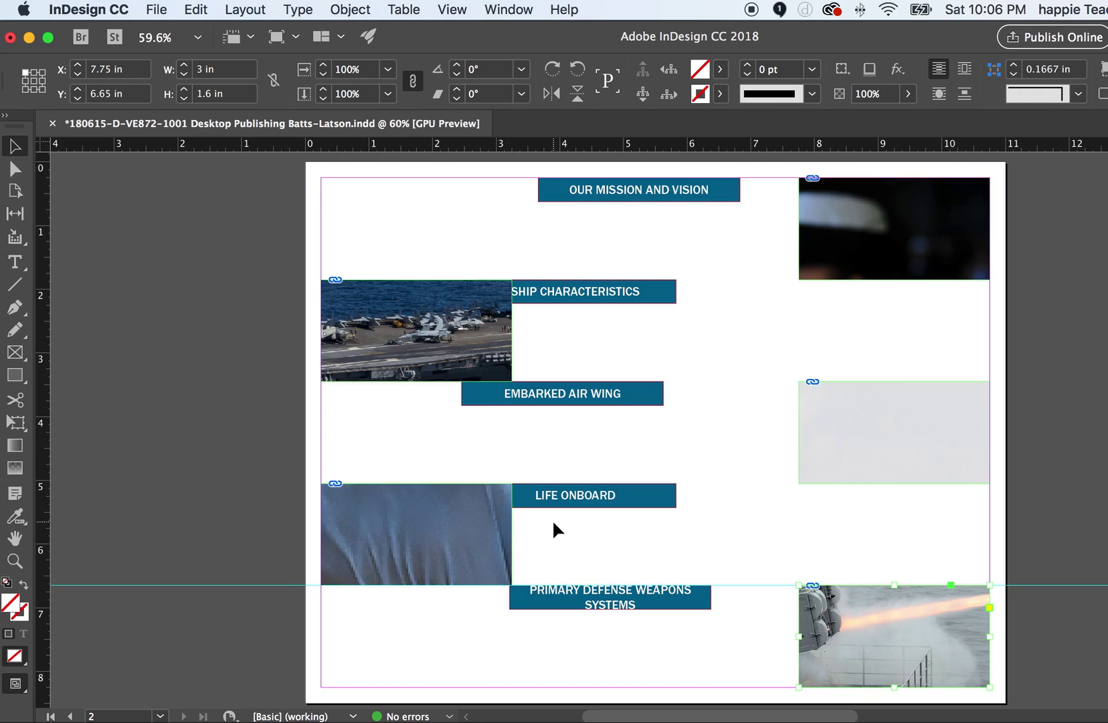
pyautogui.hscroll(5, 554, 530)
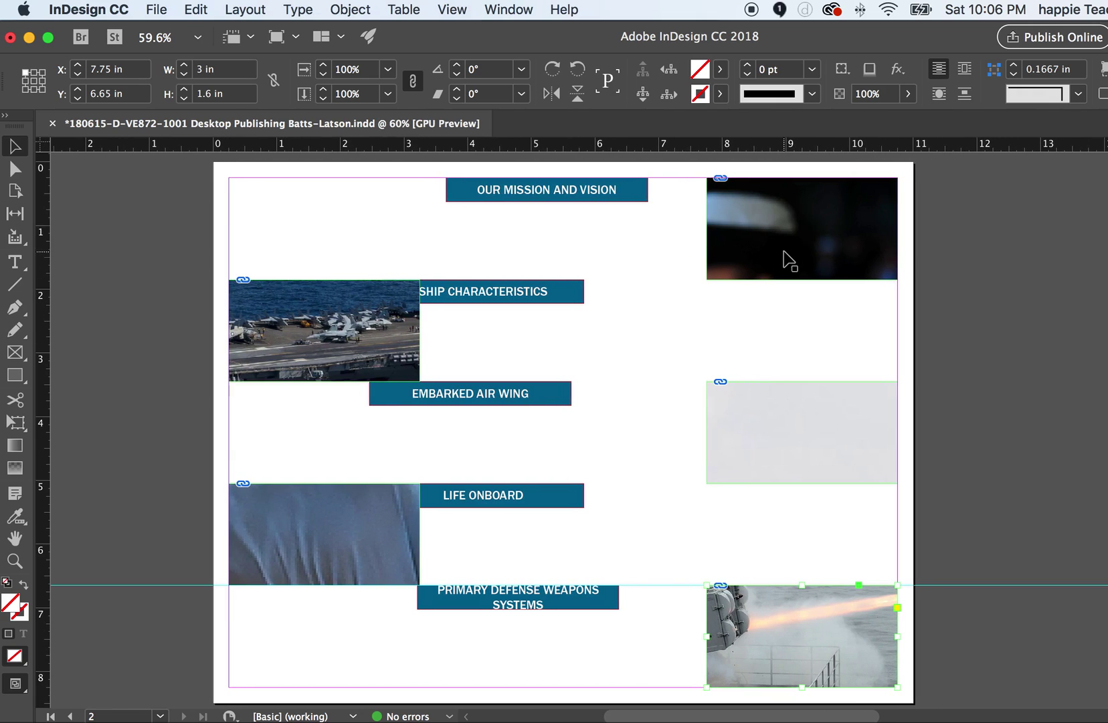
pyautogui.click(758, 244)
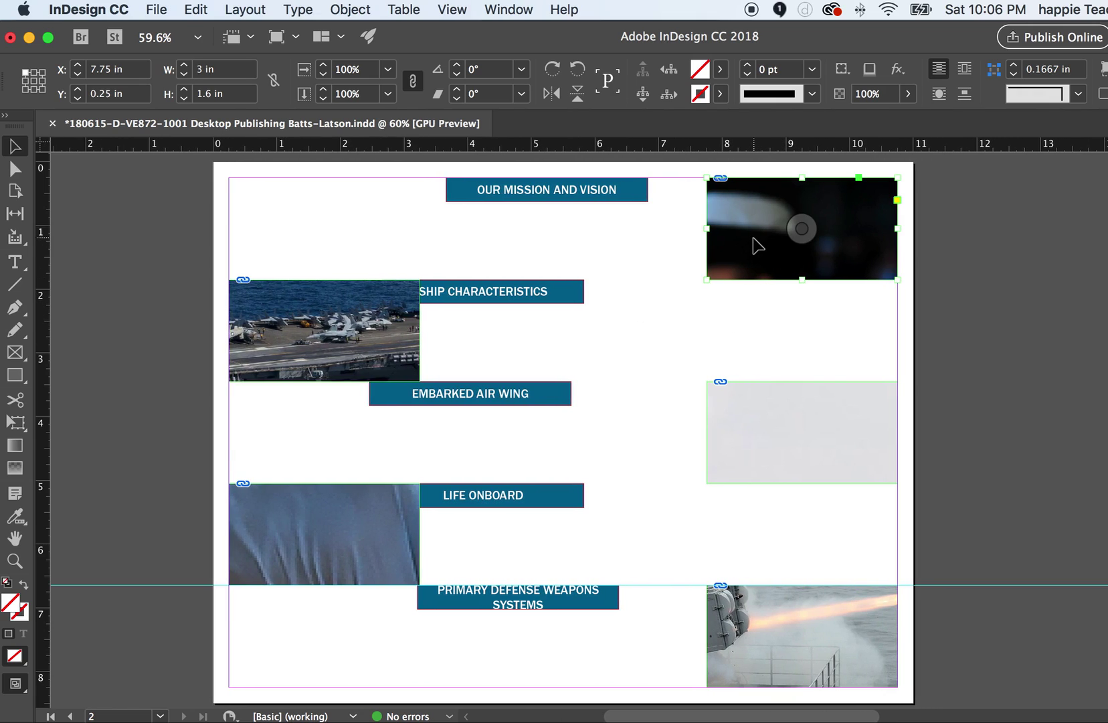
pyautogui.keyDown('shift'); pyautogui.click(295, 334); pyautogui.keyUp('shift')
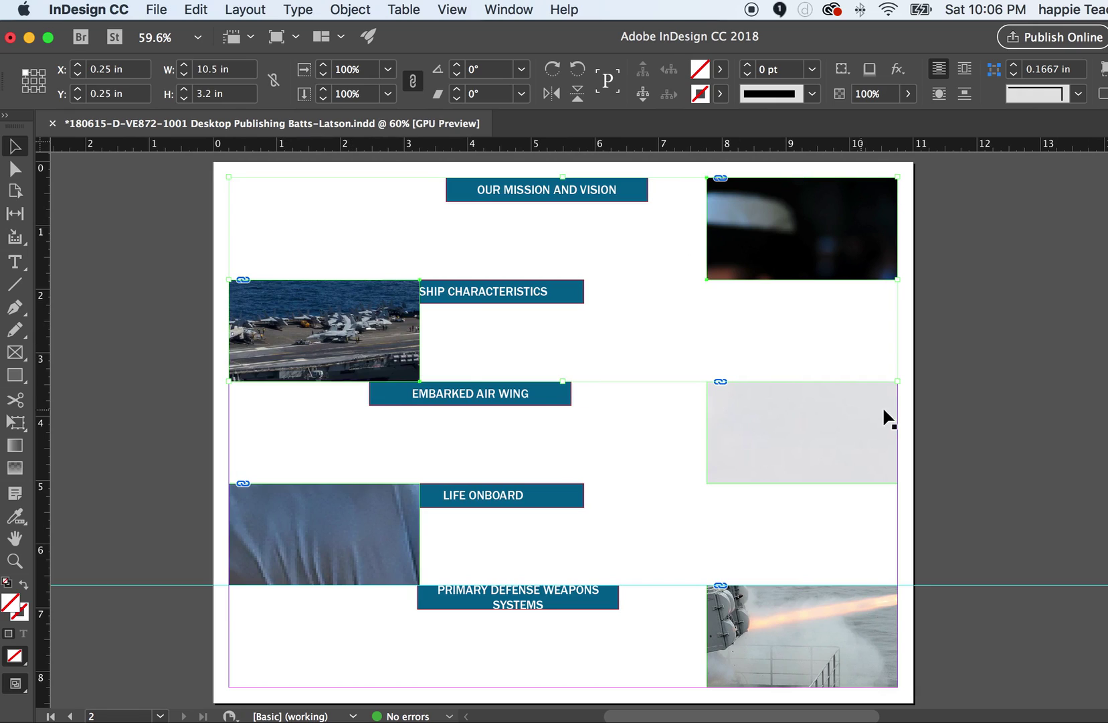
pyautogui.keyDown('shift'); pyautogui.click(802, 432); pyautogui.keyUp('shift')
pyautogui.keyDown('shift'); pyautogui.click(325, 534); pyautogui.keyUp('shift')
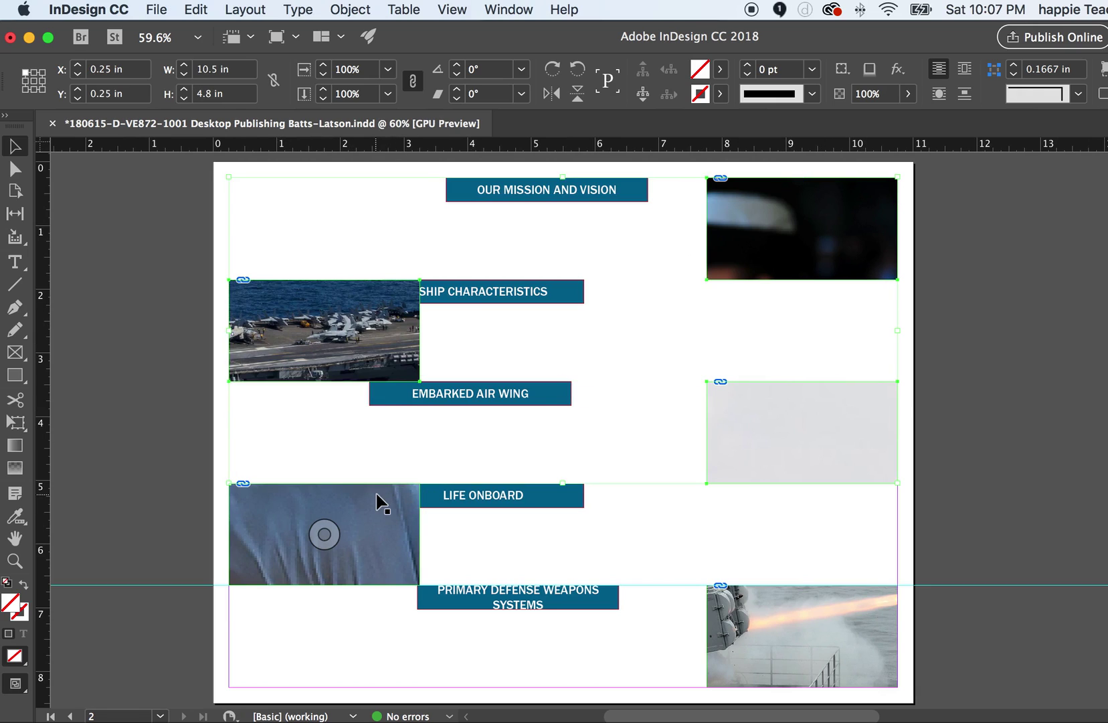
pyautogui.keyDown('shift'); pyautogui.click(802, 636); pyautogui.keyUp('shift')
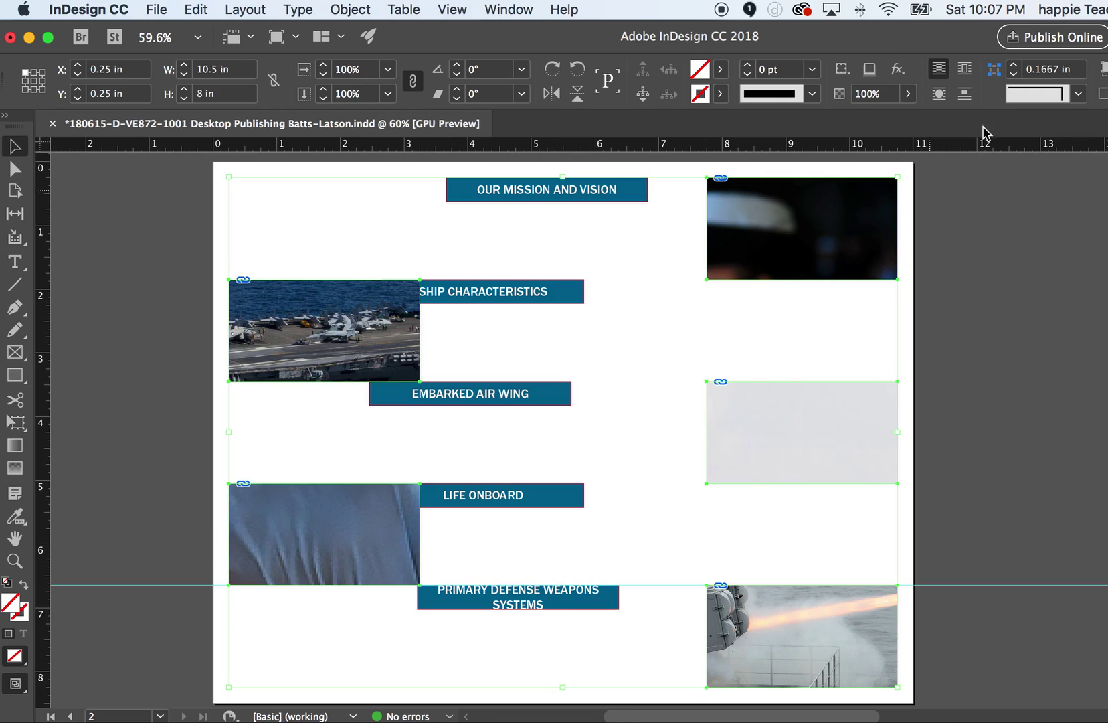
pyautogui.moveTo(915, 36); pyautogui.dragTo(790, 33)
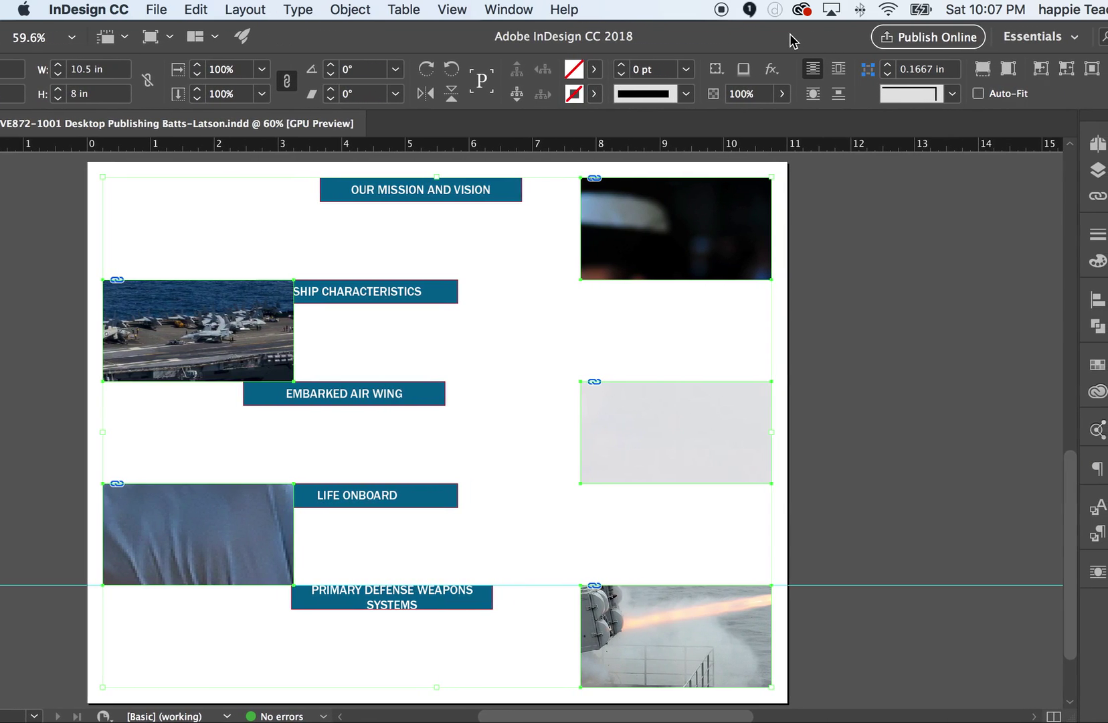
pyautogui.click(982, 70)
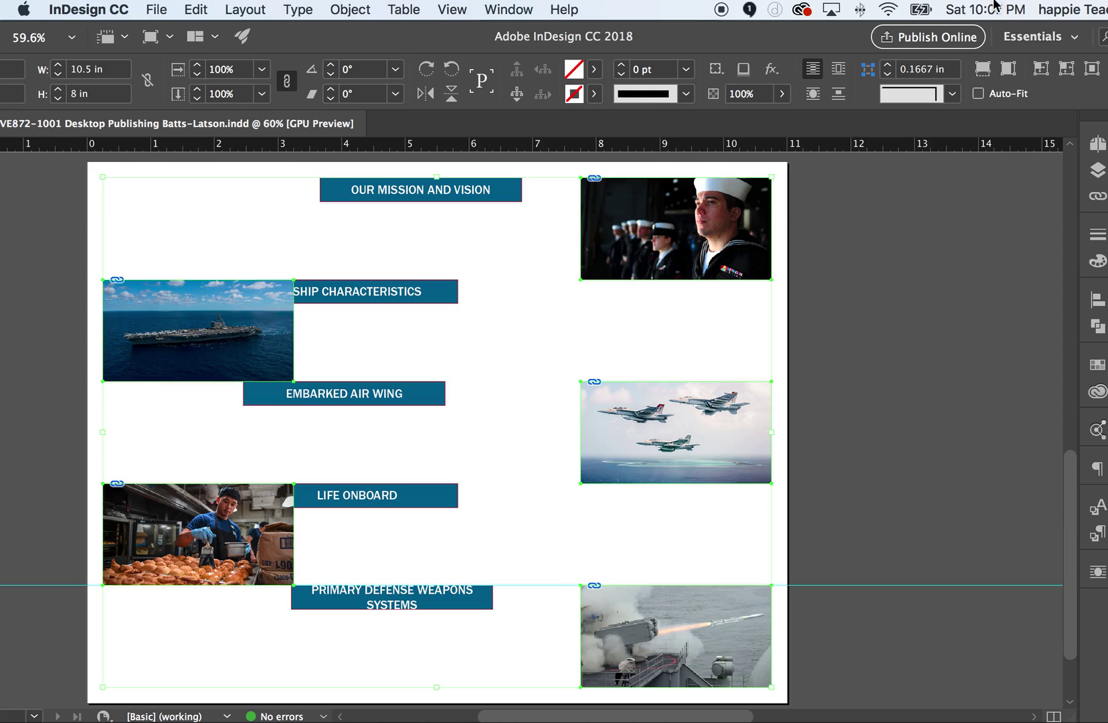
# Lock the images and graphics layer and save the document.
pyautogui.moveTo(819, 34); pyautogui.dragTo(693, 36)
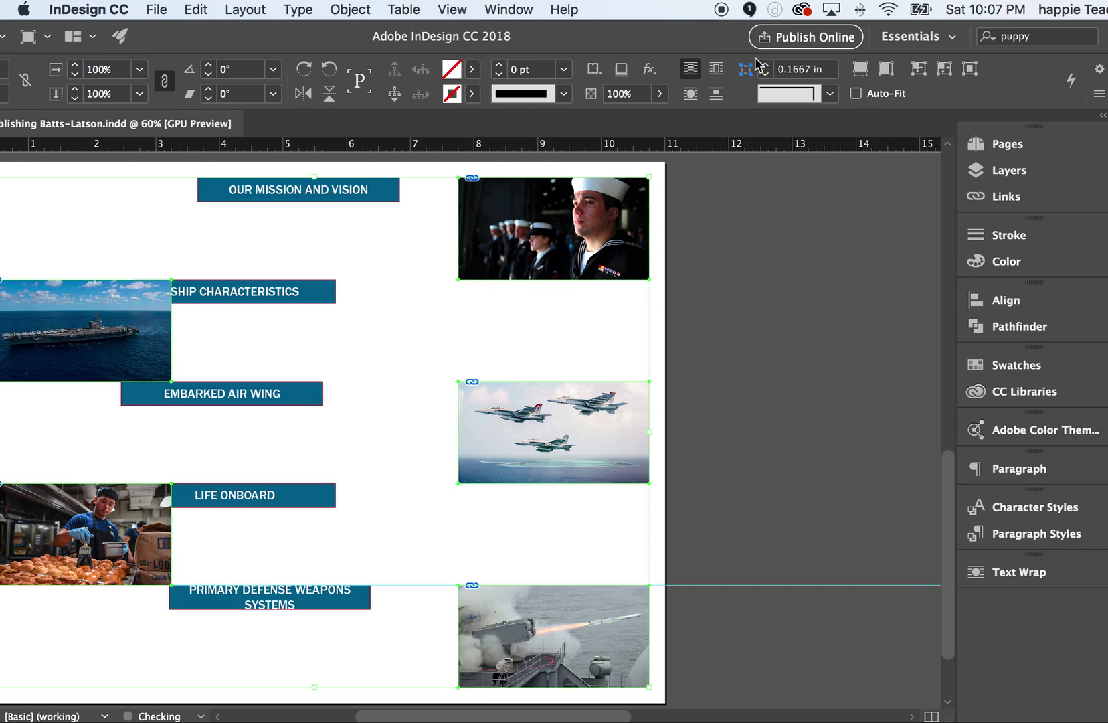
pyautogui.click(1010, 172)
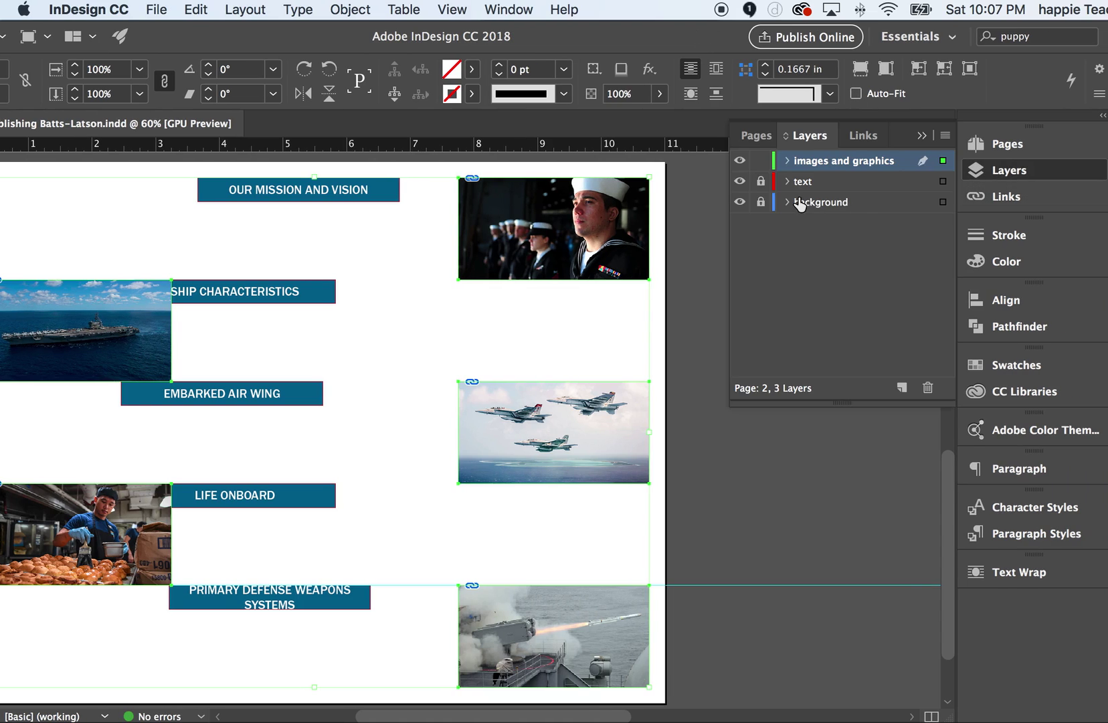
pyautogui.click(760, 161)
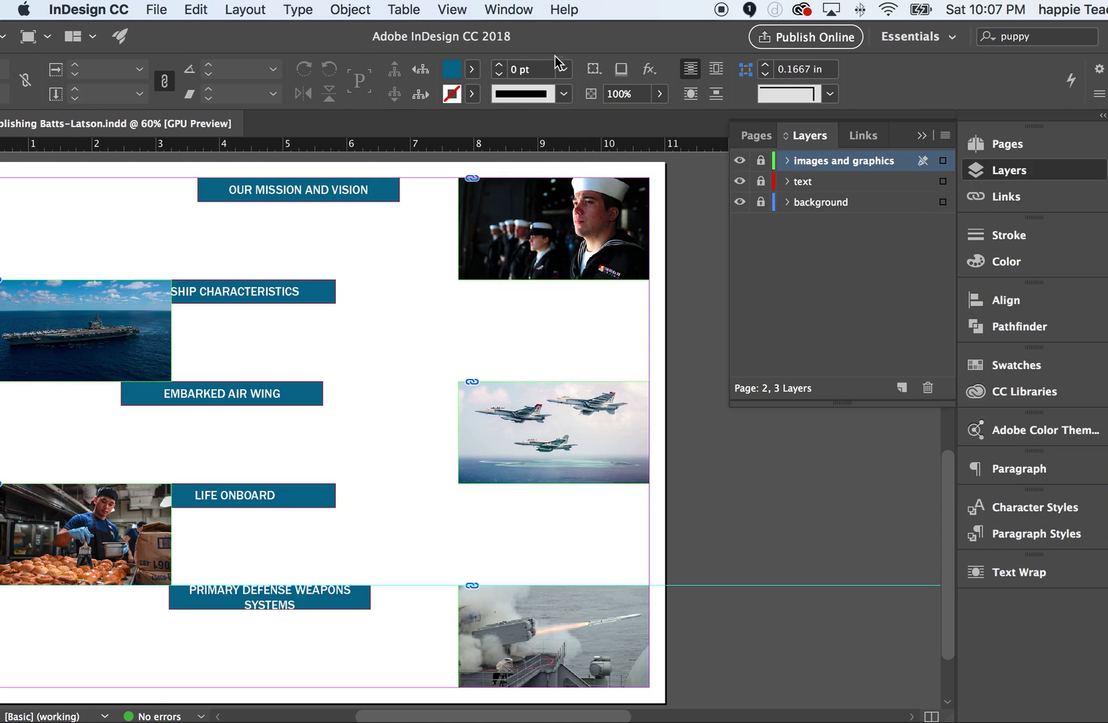
pyautogui.moveTo(572, 42); pyautogui.dragTo(813, 25)
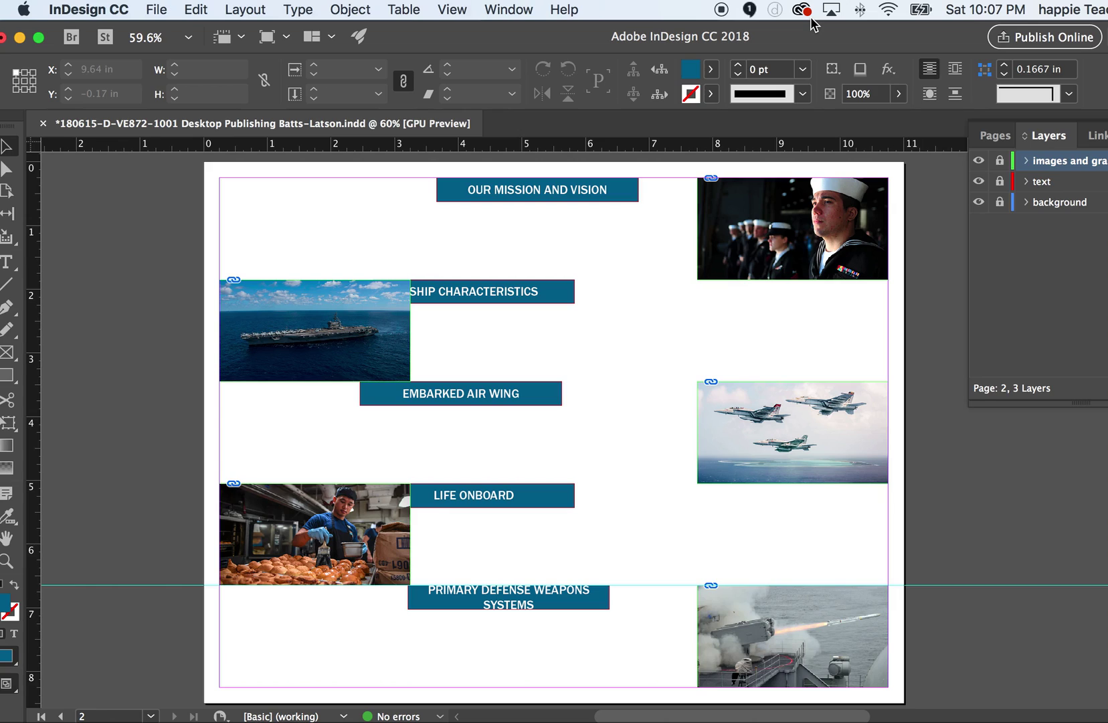
pyautogui.press('super+s')
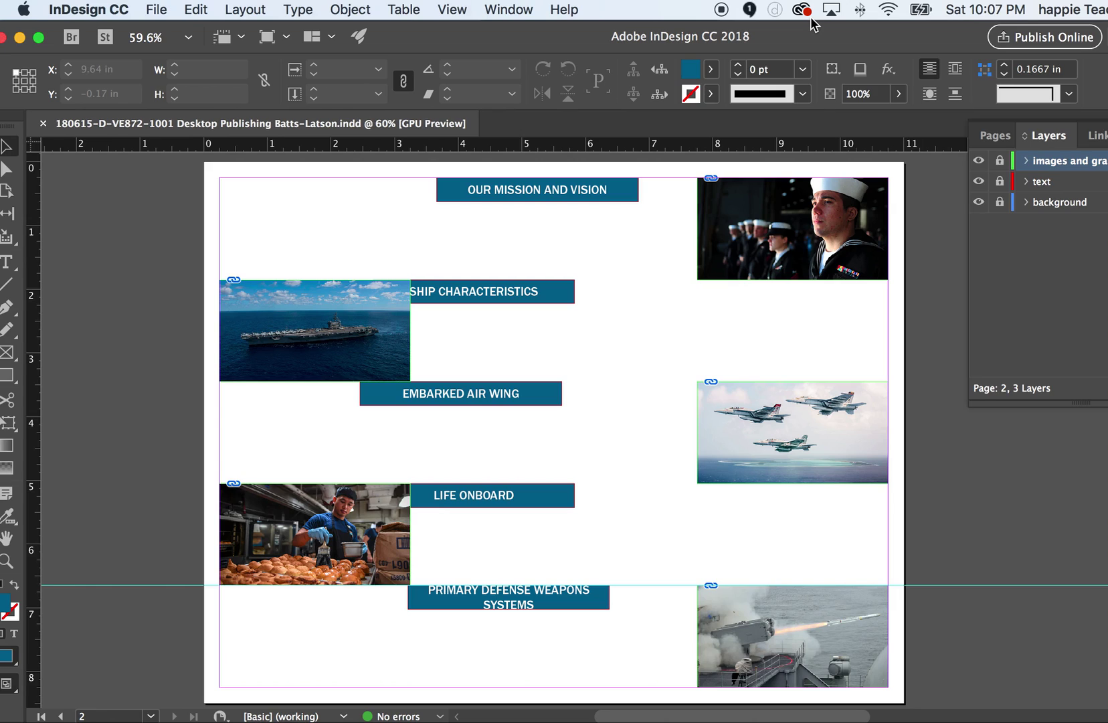